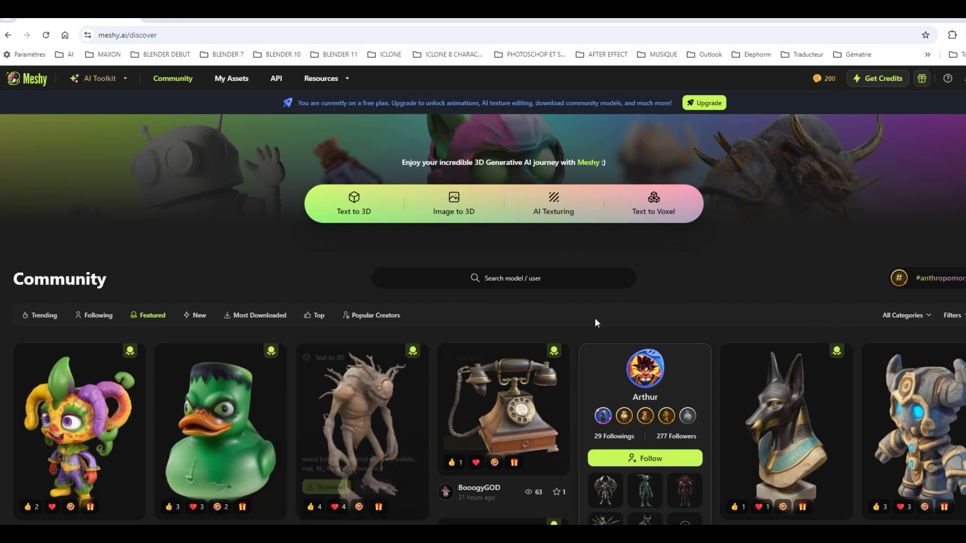
scroll(728, 332, "down", 5)
scroll(729, 330, "up", 5)
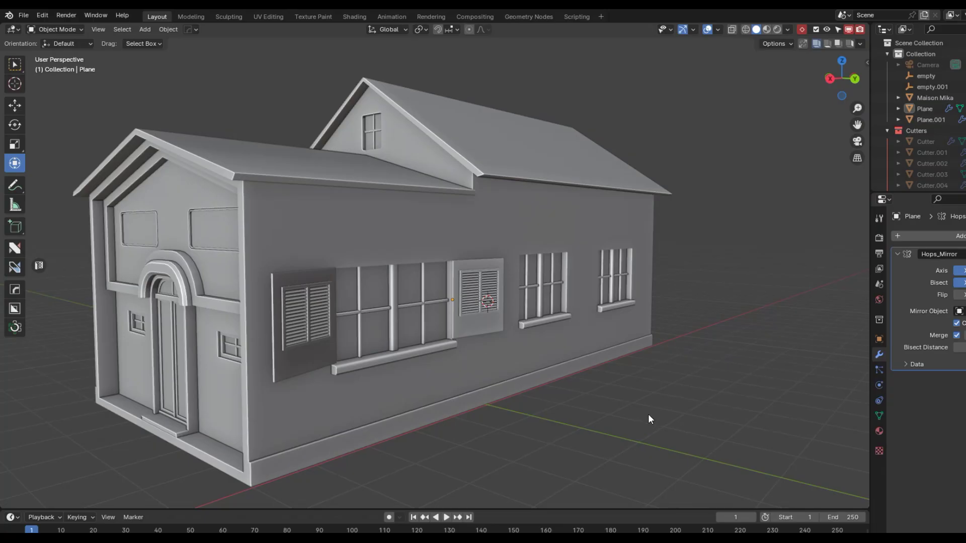
Step: Examine the untextured house model in Blender from the entrance front and along the windowed side wall
middle_click_drag(648, 415, 665, 402)
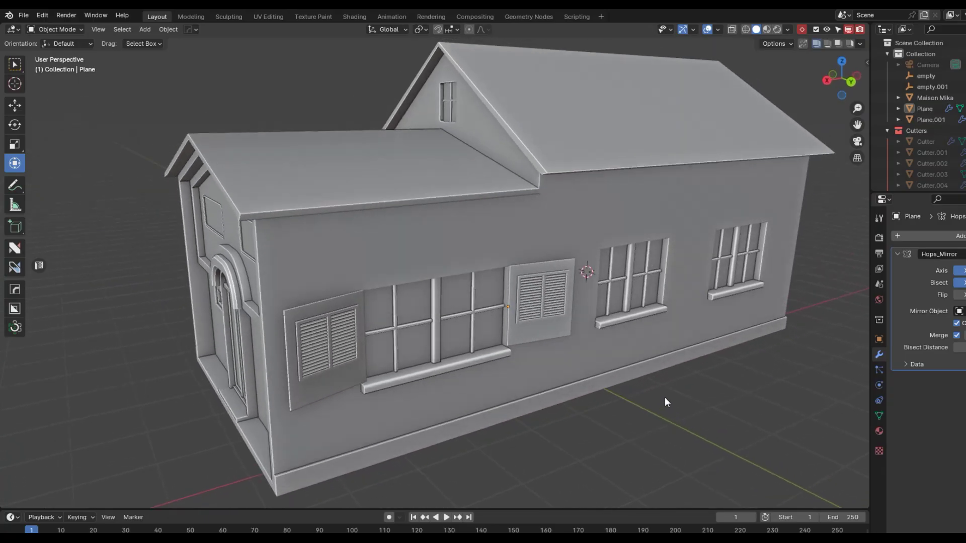
scroll(702, 369, "down", 4)
scroll(704, 367, "up", 2)
middle_click_drag(707, 363, 583, 337)
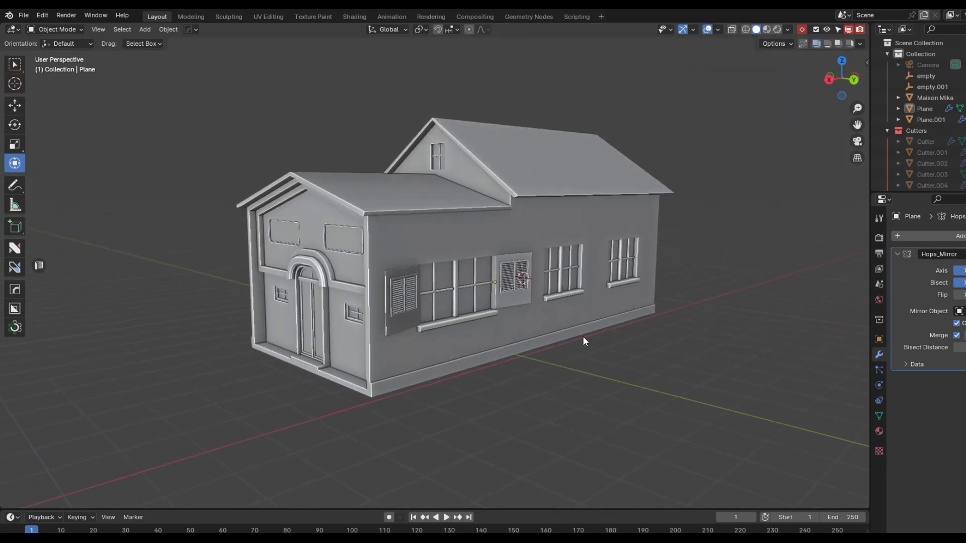
scroll(606, 344, "up", 5)
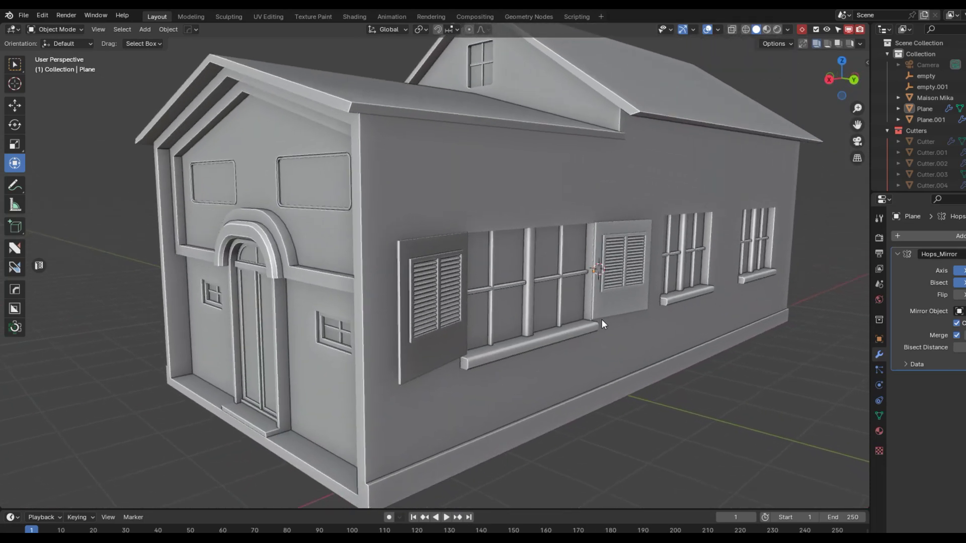
scroll(644, 322, "down", 3)
middle_click_drag(629, 324, 610, 311)
scroll(598, 308, "up", 4)
scroll(619, 318, "down", 5)
scroll(609, 324, "up", 3)
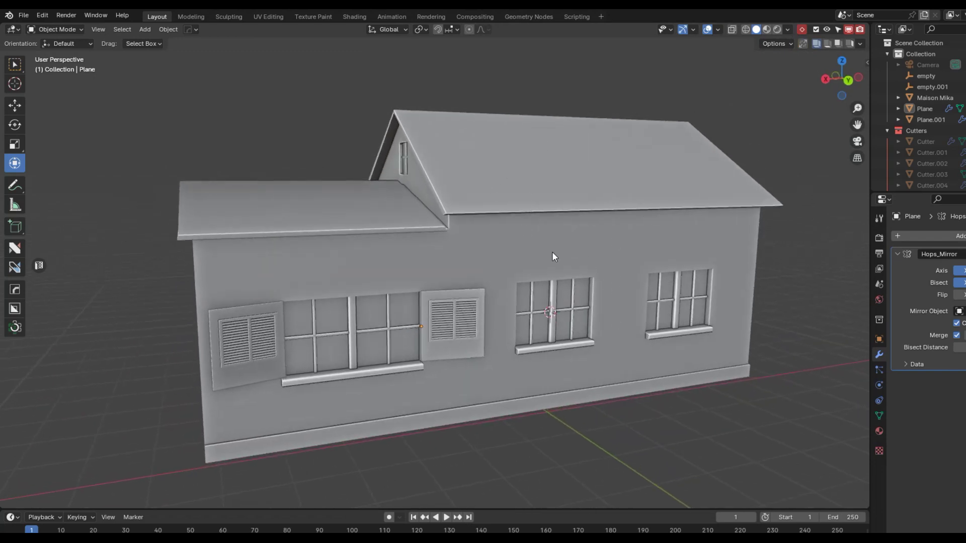
Step: Select the mirrored louvred shutters beside the large window and examine them from several angles
left_click(452, 309)
middle_click_drag(452, 324, 578, 333)
scroll(475, 360, "up", 5)
scroll(479, 367, "down", 5)
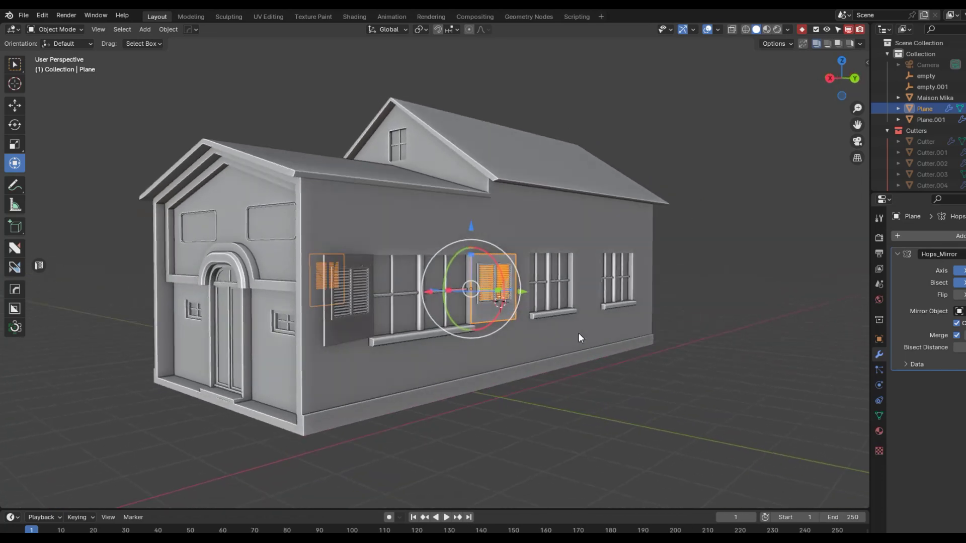
scroll(578, 333, "up", 2)
middle_click_drag(648, 351, 638, 354)
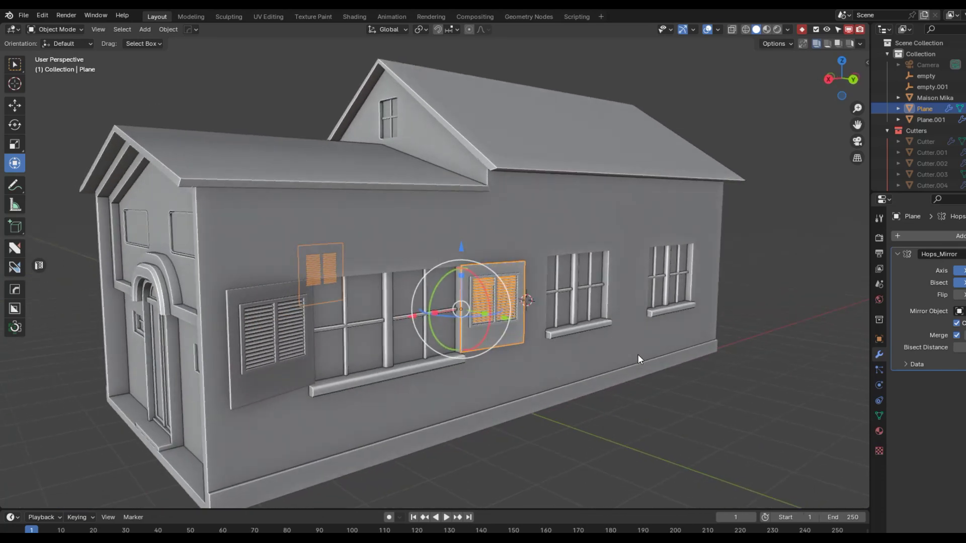
scroll(640, 330, "up", 2)
scroll(641, 330, "down", 3)
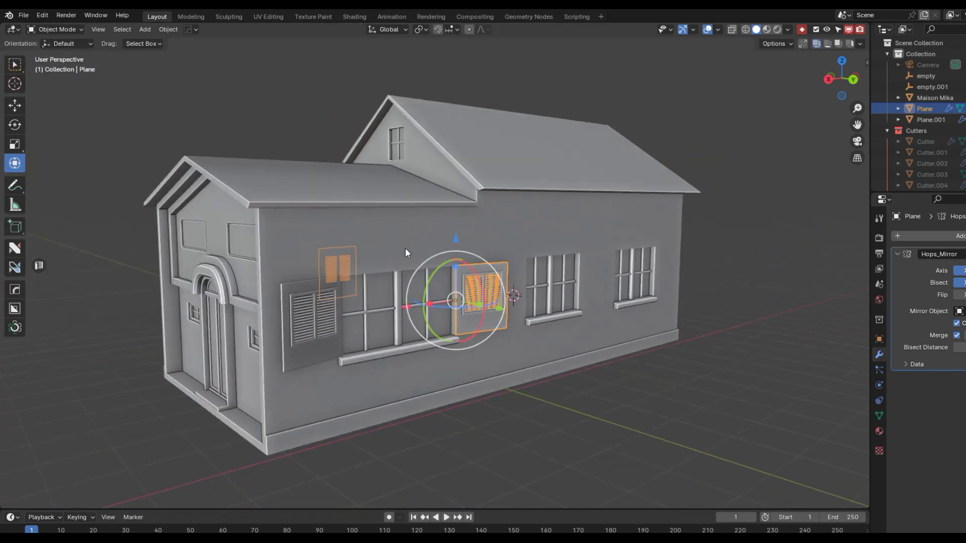
Step: Select the main house body and examine its marked seams alongside the UV layout
left_click(376, 201)
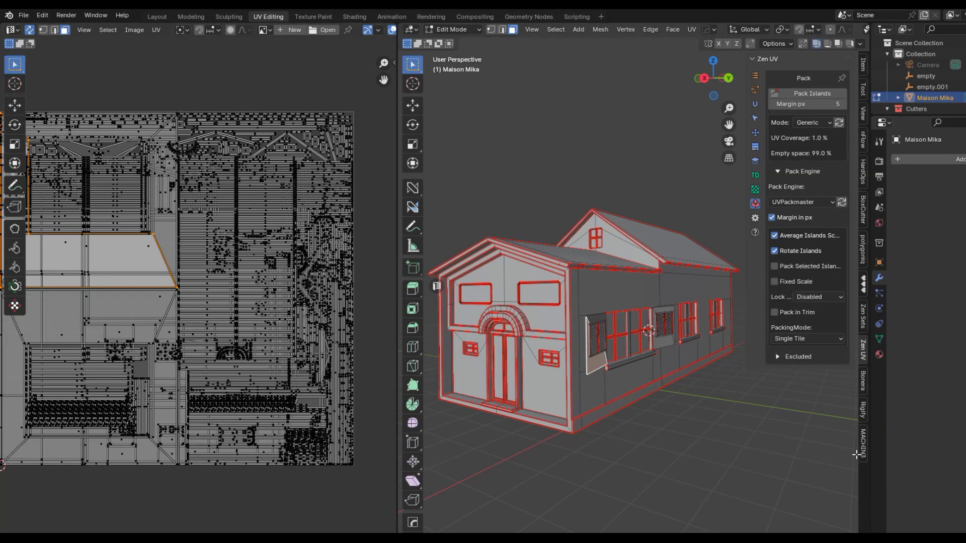
middle_click_drag(679, 434, 724, 443)
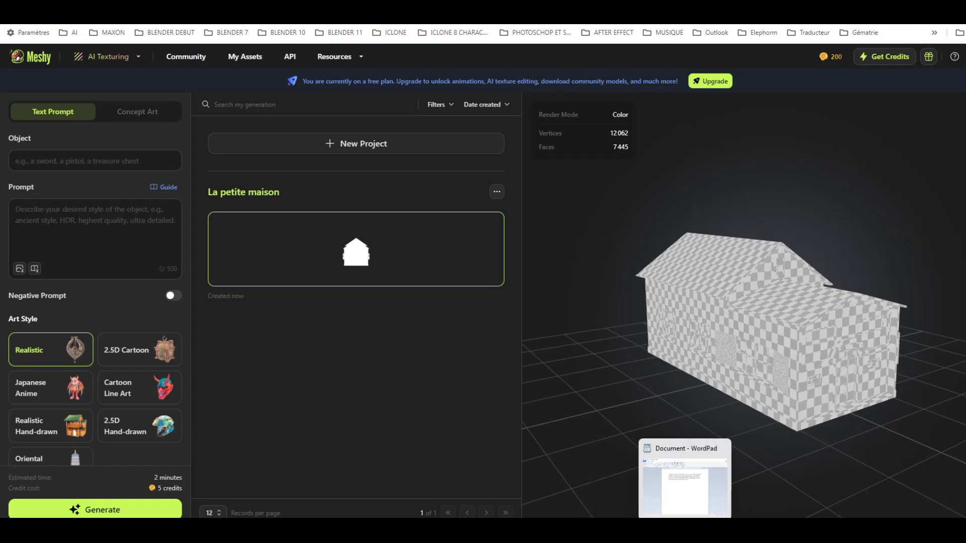
Step: View the reference picture Model texture maison.png in the image viewer, and minimise it to return to Meshy
left_click(753, 530)
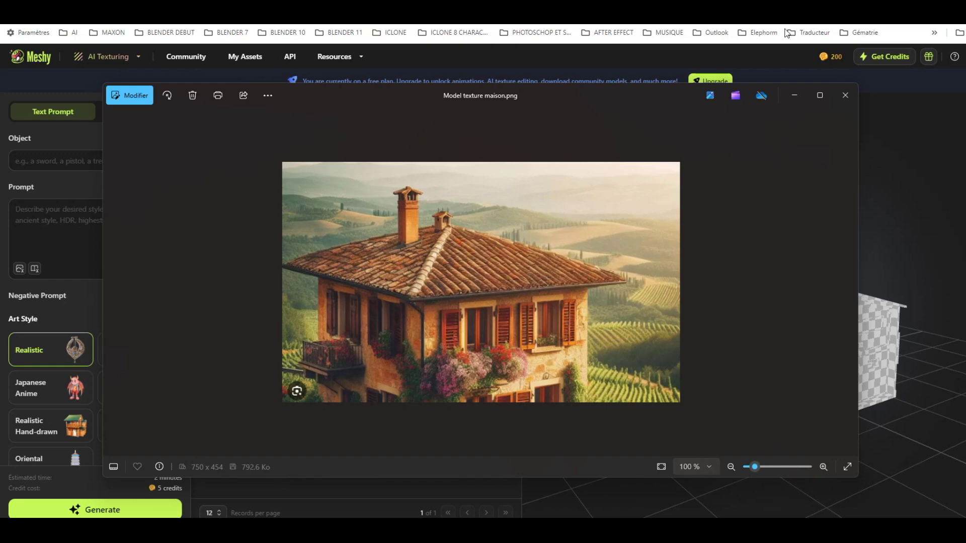
left_click(795, 95)
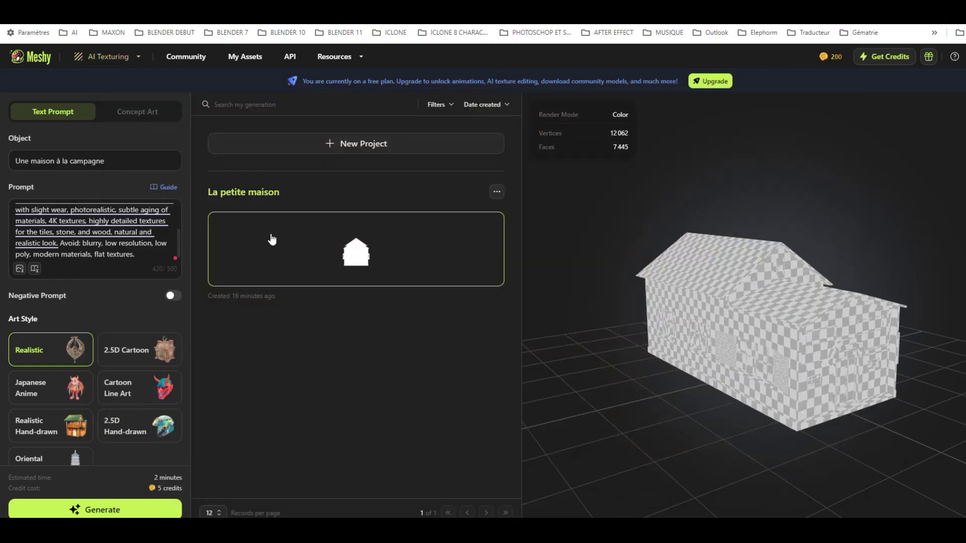
Step: Review the object description "Une maison à la campagne" and the style prompt entered for the house texture
left_click_drag(120, 160, 2, 158)
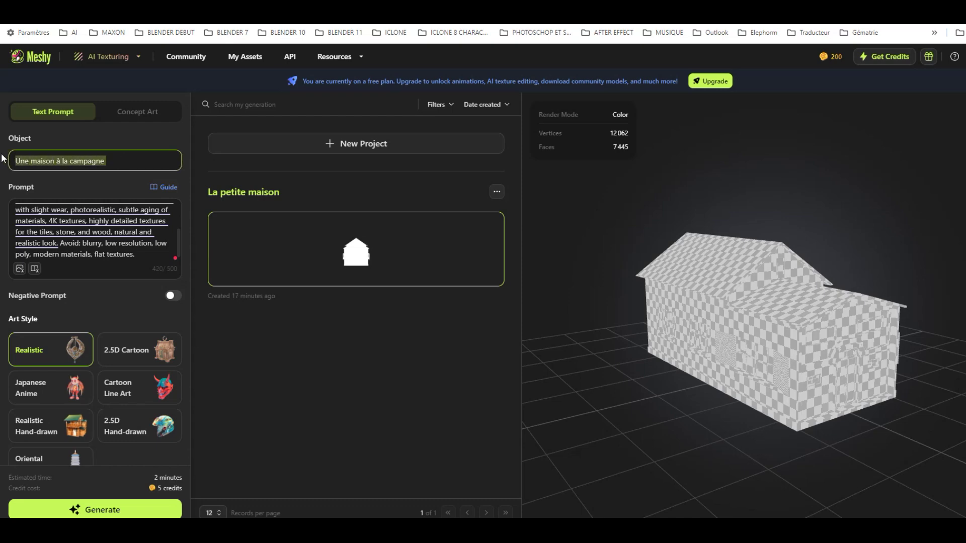
left_click(117, 253)
left_click_drag(142, 255, 5, 212)
scroll(69, 223, "down", 2)
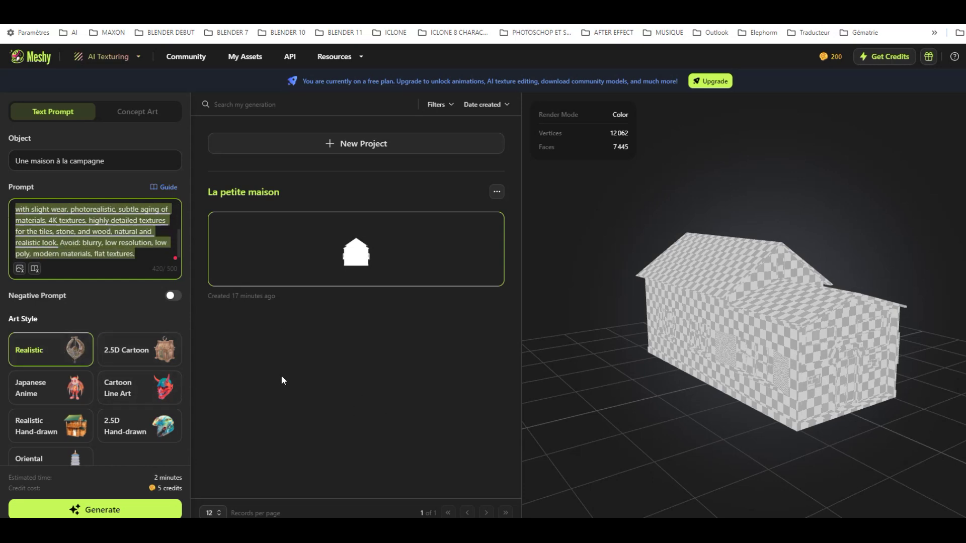
left_click(409, 388)
Step: Generate the house texture in the Realistic style with original UVs, PBR maps enabled and 2K resolution
scroll(18, 382, "down", 3)
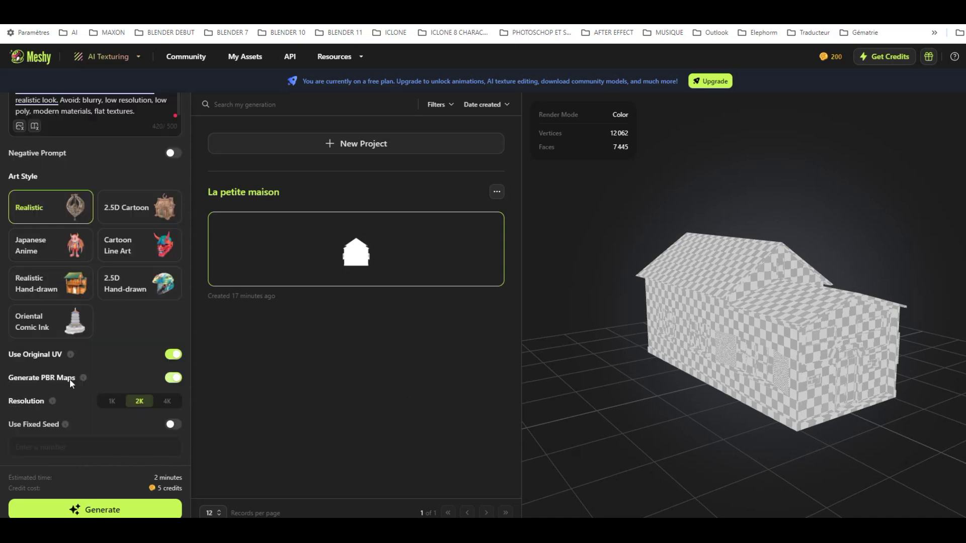
left_click(172, 378)
left_click(172, 378)
left_click(139, 402)
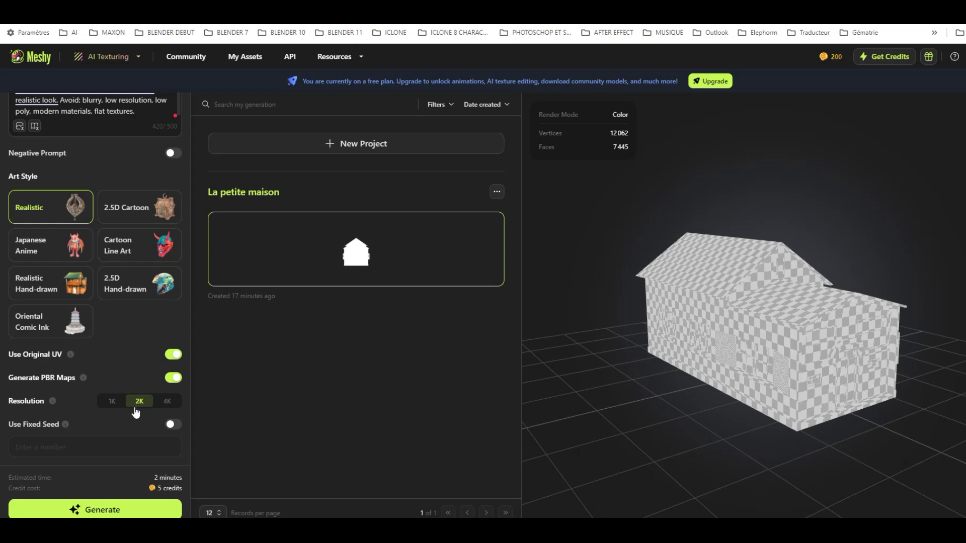
left_click(107, 511)
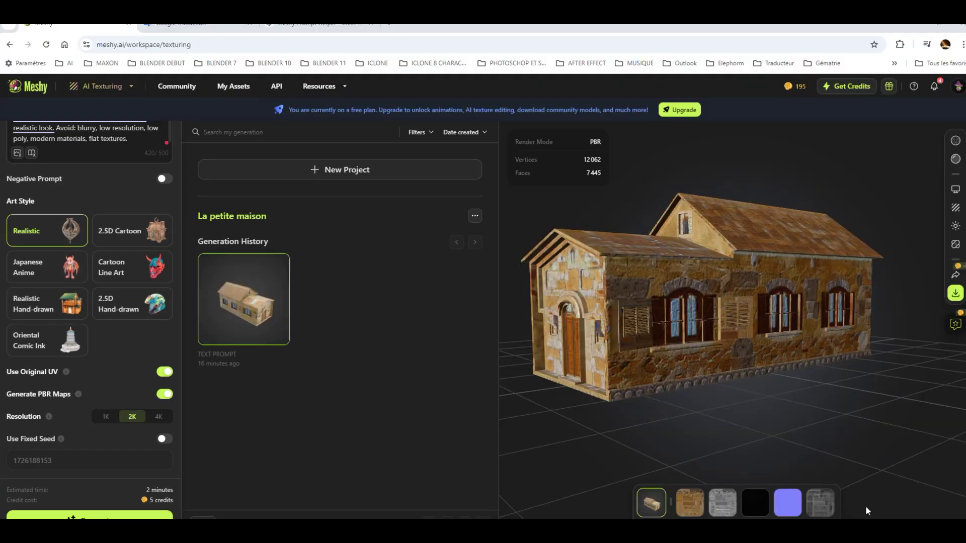
Step: Inspect the generated texture on the house's side wall, windows, gable and roof
left_click_drag(775, 390, 742, 402)
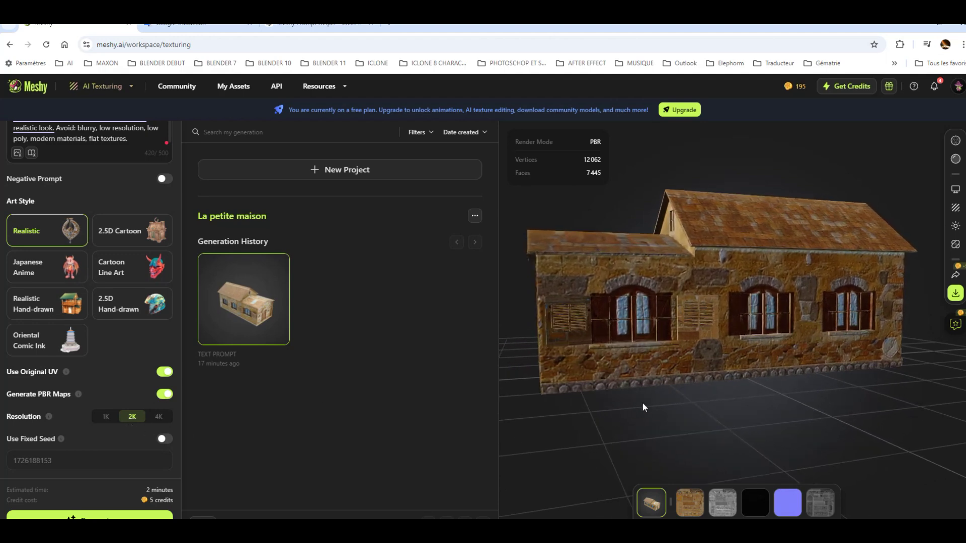
scroll(696, 408, "up", 10)
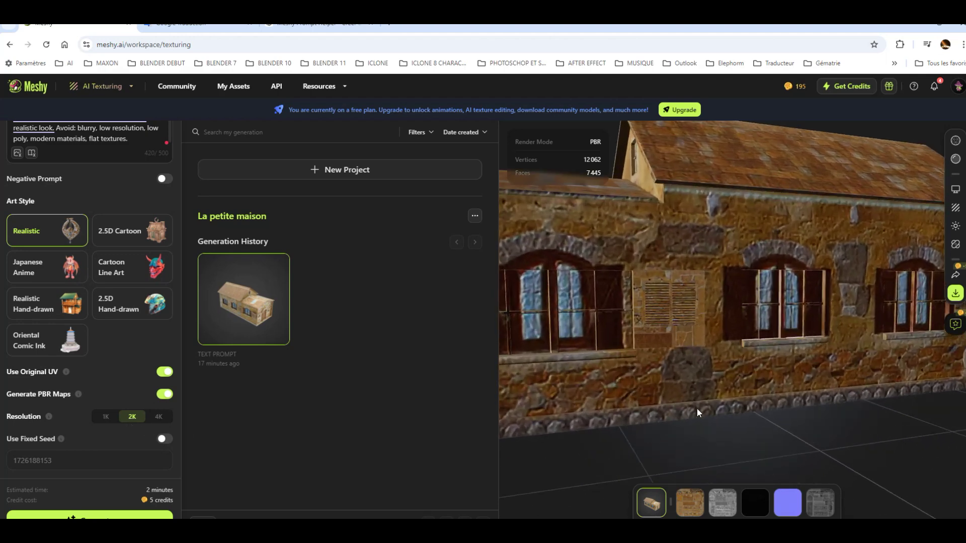
left_click_drag(695, 376, 753, 396)
scroll(751, 396, "down", 10)
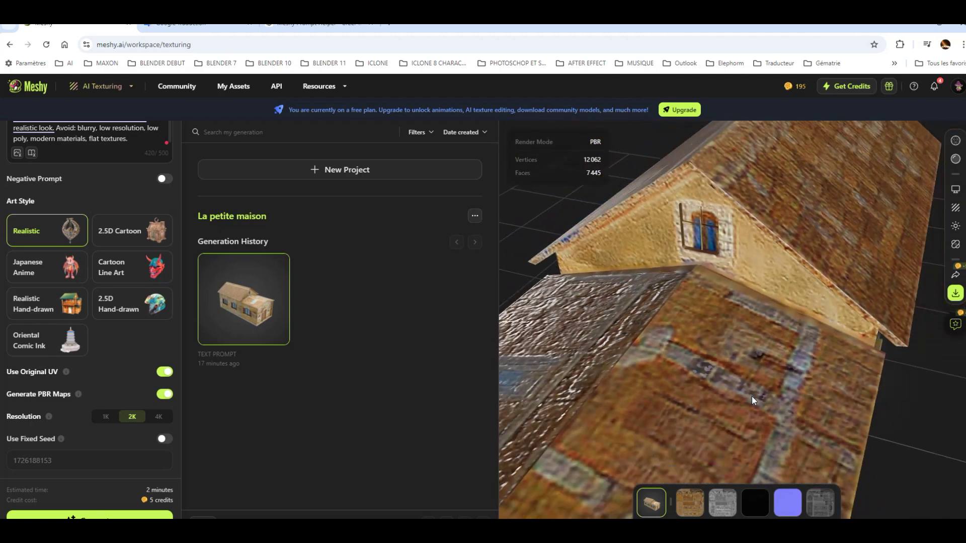
mouse_move(805, 394)
left_mouse_down()
mouse_move(825, 404)
mouse_move(758, 377)
mouse_move(791, 368)
mouse_move(807, 392)
mouse_move(819, 387)
left_mouse_up()
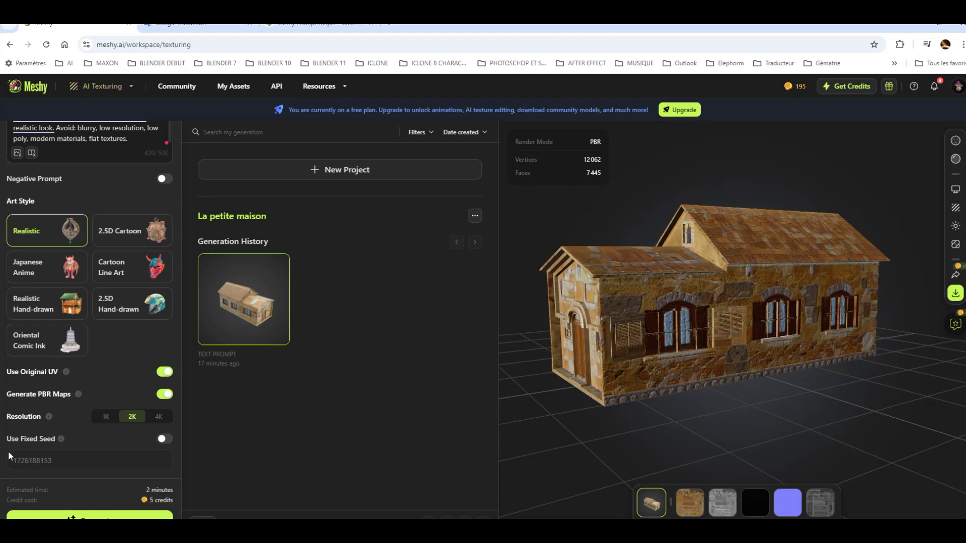
left_click(164, 438)
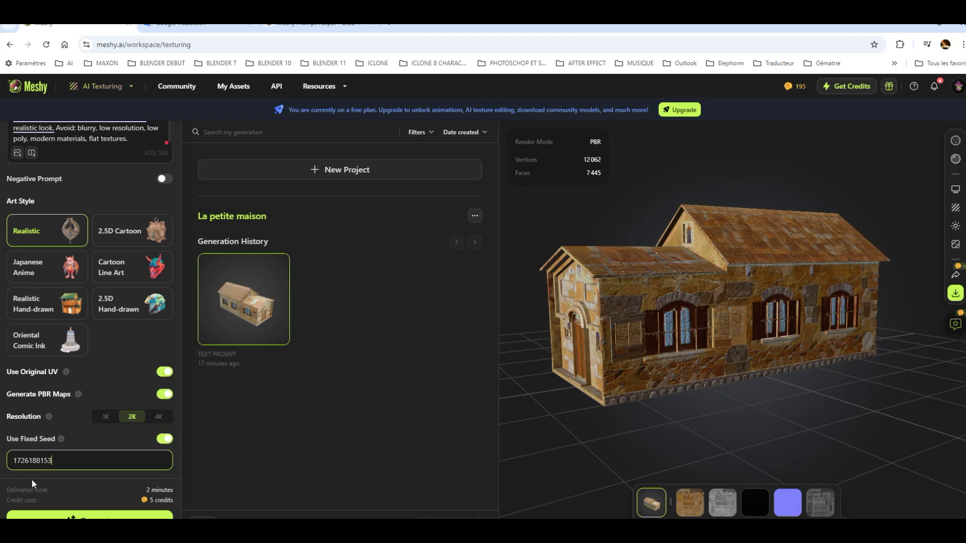
left_click(160, 417)
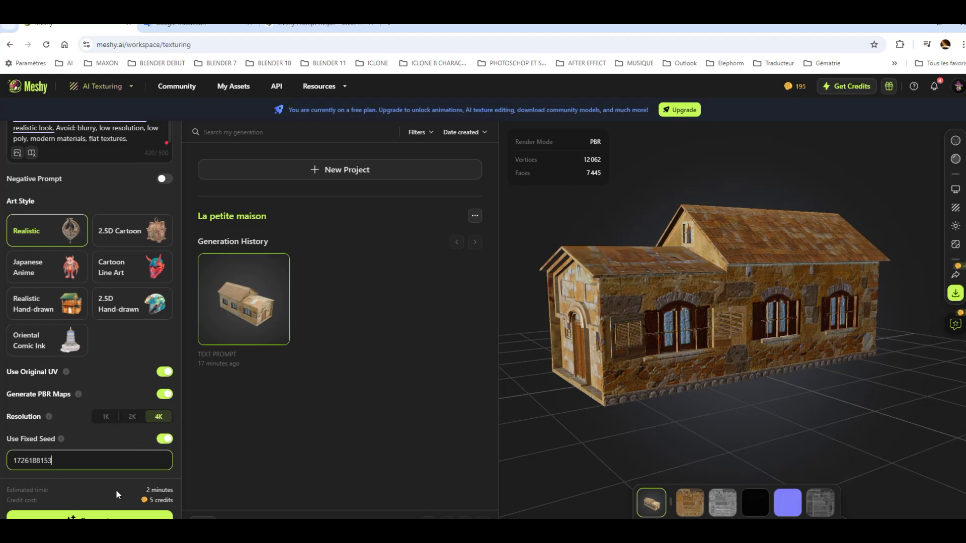
left_click_drag(650, 322, 729, 385)
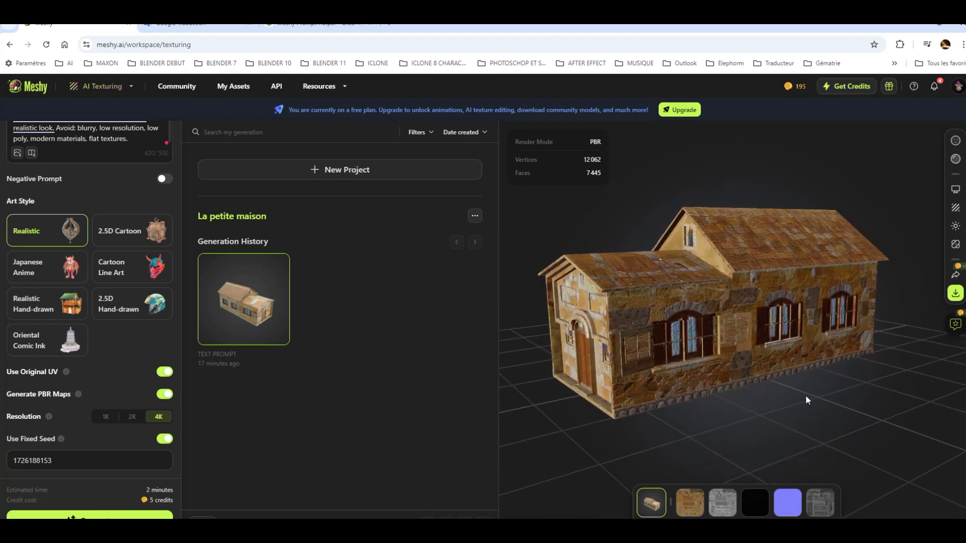
left_click_drag(802, 389, 781, 392)
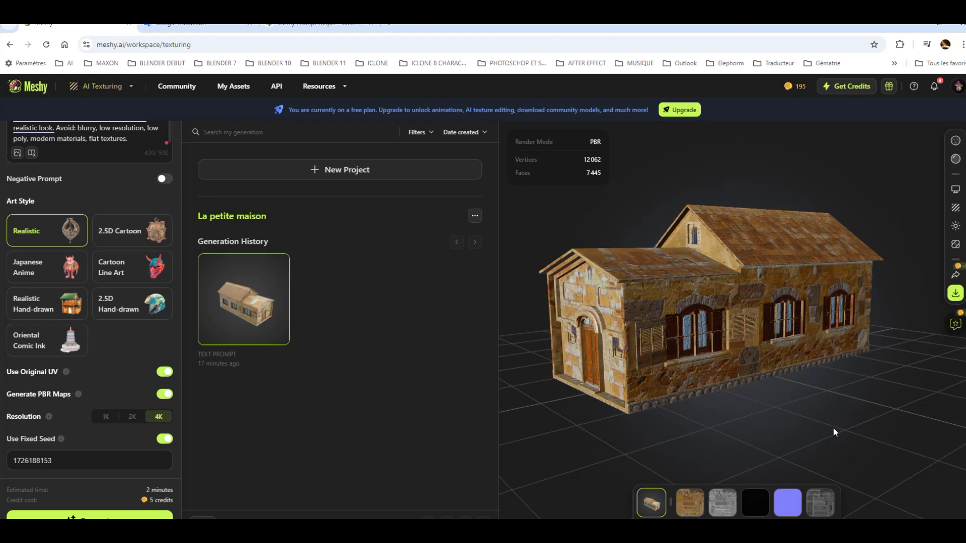
scroll(173, 438, "up", 1)
scroll(90, 397, "down", 1)
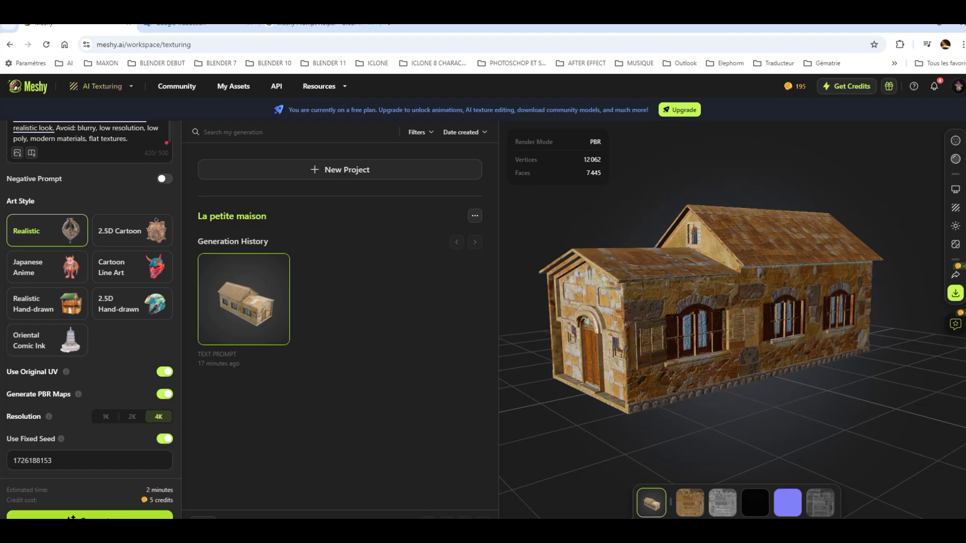
left_click(90, 516)
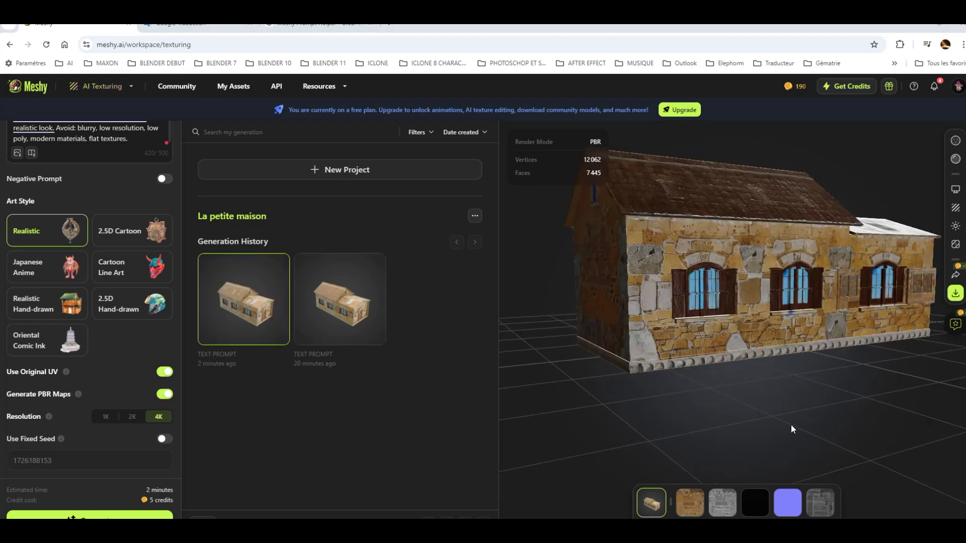
Step: Inspect the regenerated 4K texture on the house from other angles
right_click_drag(846, 387, 798, 423)
left_click_drag(797, 395, 783, 376)
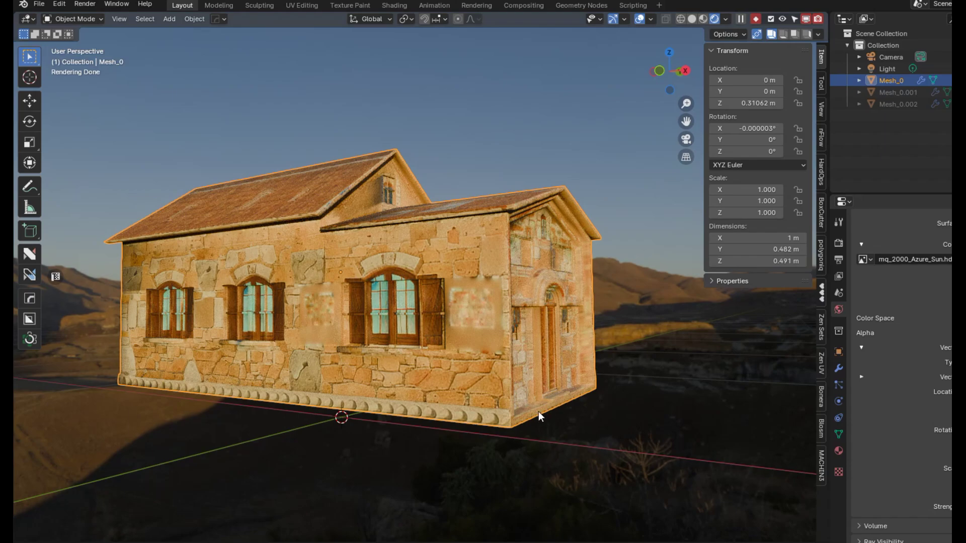
Step: In Blender, put the textured house mesh Mesh_0 into edge editing mode and focus on the large side window
middle_click_drag(538, 412, 556, 411)
scroll(500, 373, "up", 1)
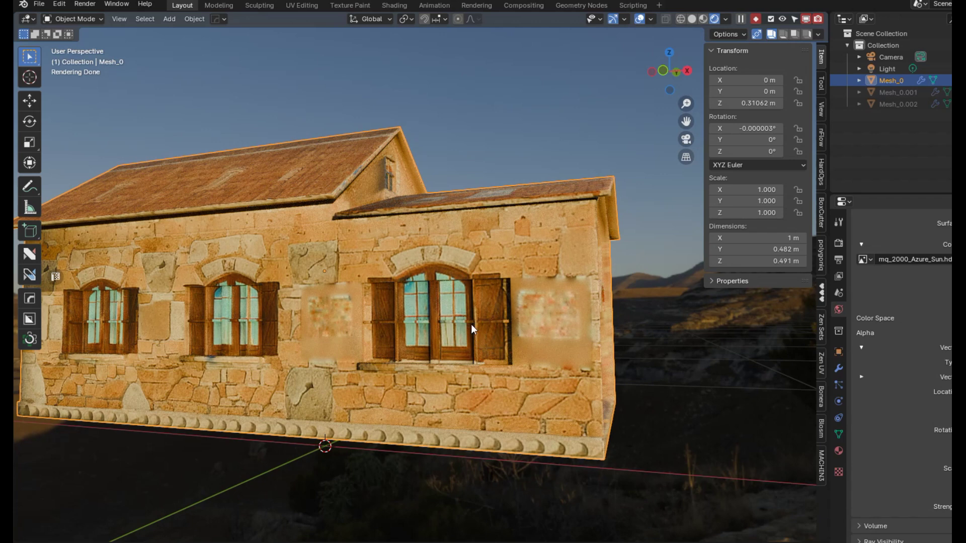
key("Tab")
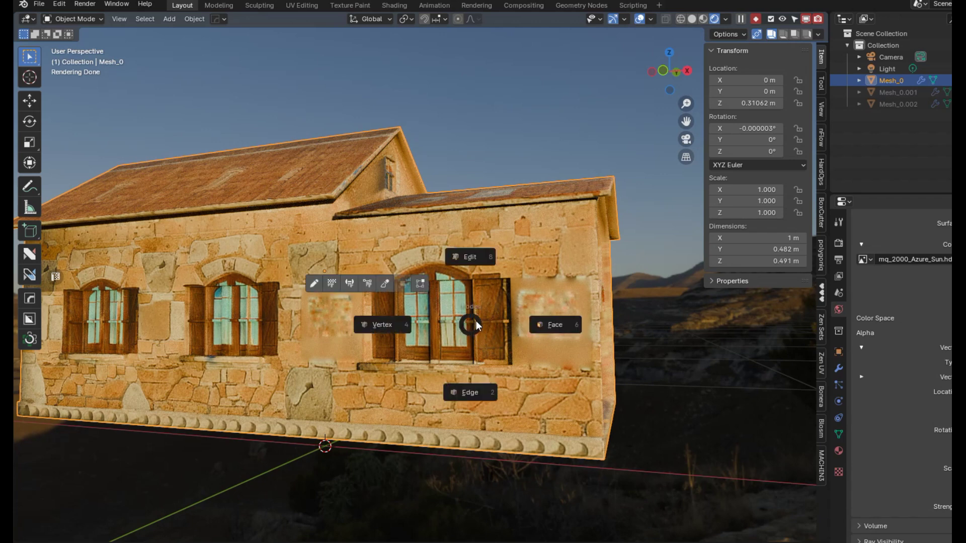
left_click(470, 392)
scroll(563, 363, "up", 6)
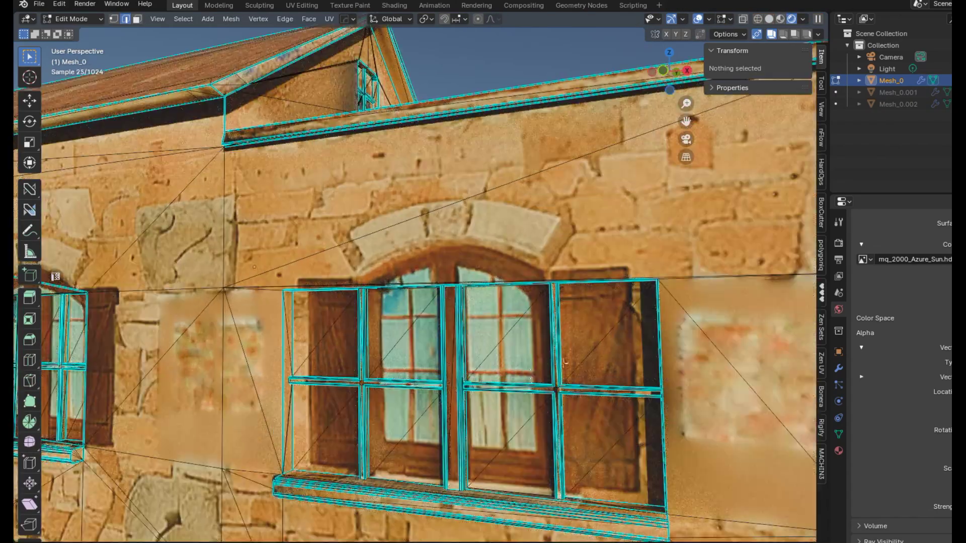
Step: Examine how the mesh edges line up with the texture around the windows and on the house's side wall
middle_click_drag(591, 345, 571, 288)
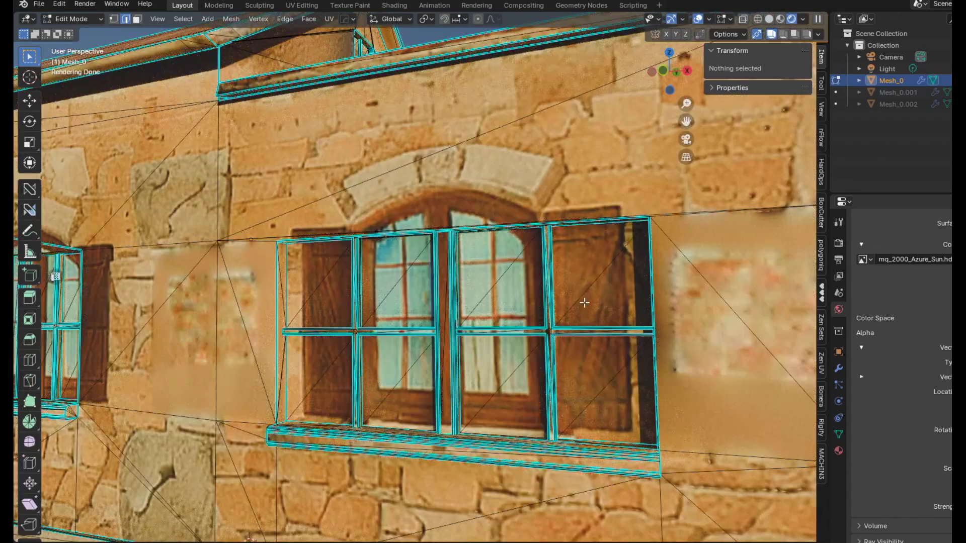
scroll(342, 347, "down", 3)
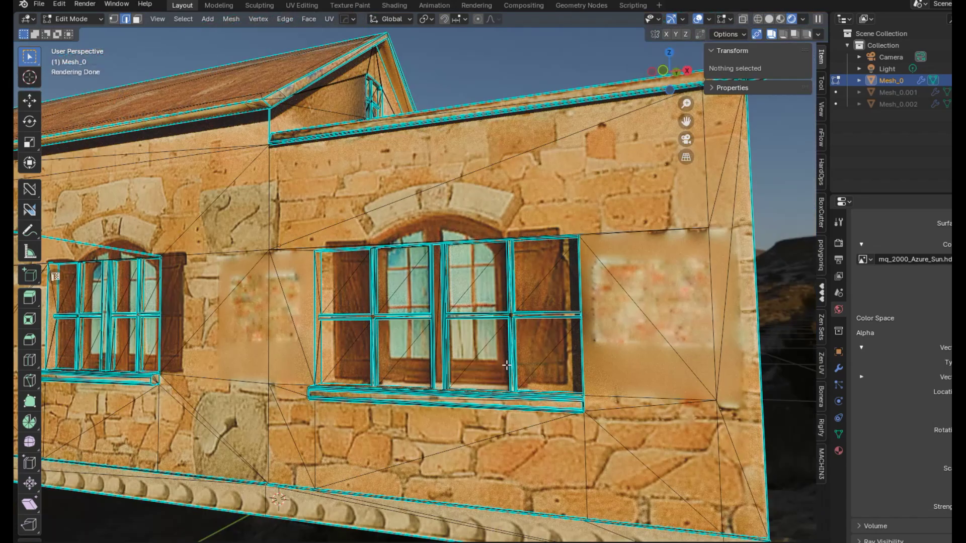
middle_click_drag(567, 365, 559, 368)
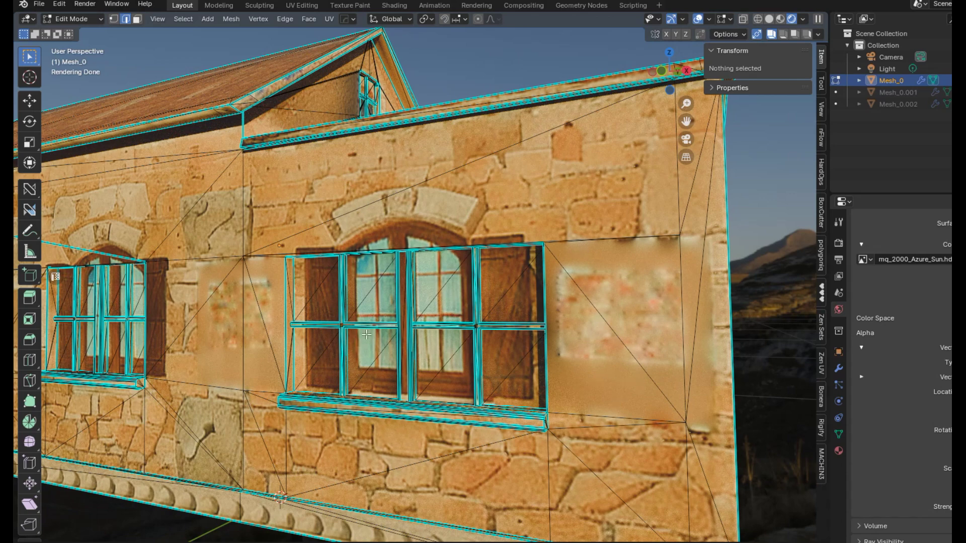
middle_click_drag(617, 349, 670, 376)
scroll(670, 346, "down", 1)
middle_click_drag(602, 374, 524, 389)
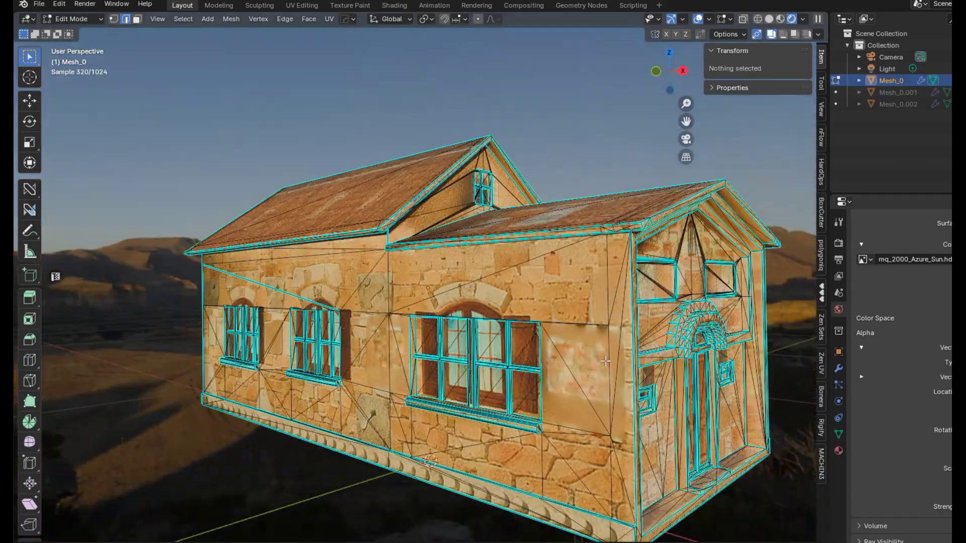
Step: Leave mesh editing on the textured house and examine the whole rendered building from the front corner and from above
scroll(608, 358, "down", 1)
middle_click_drag(624, 318, 618, 360, "shift")
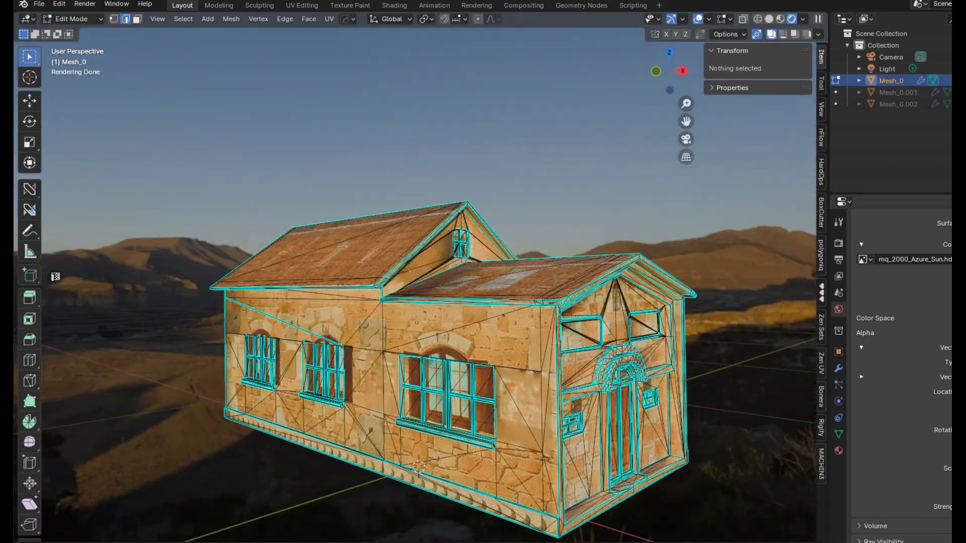
key("Tab")
left_click(655, 310)
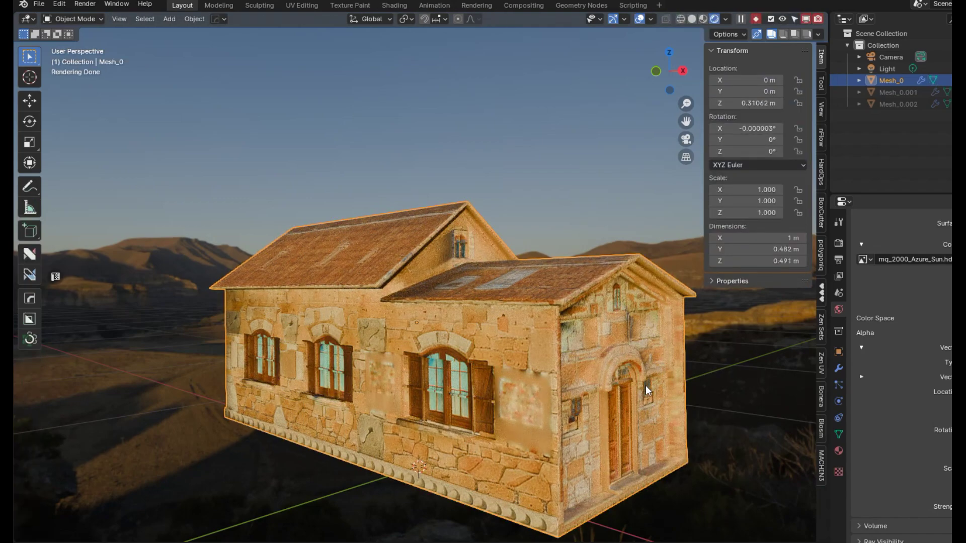
middle_click_drag(645, 385, 634, 364, "shift")
scroll(603, 391, "down", 1)
scroll(576, 353, "down", 1)
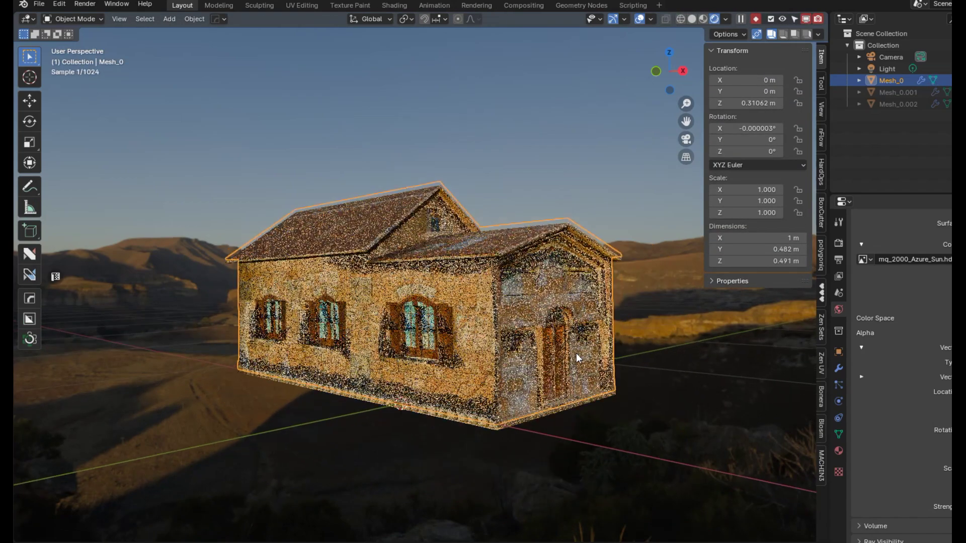
middle_click_drag(548, 376, 536, 380)
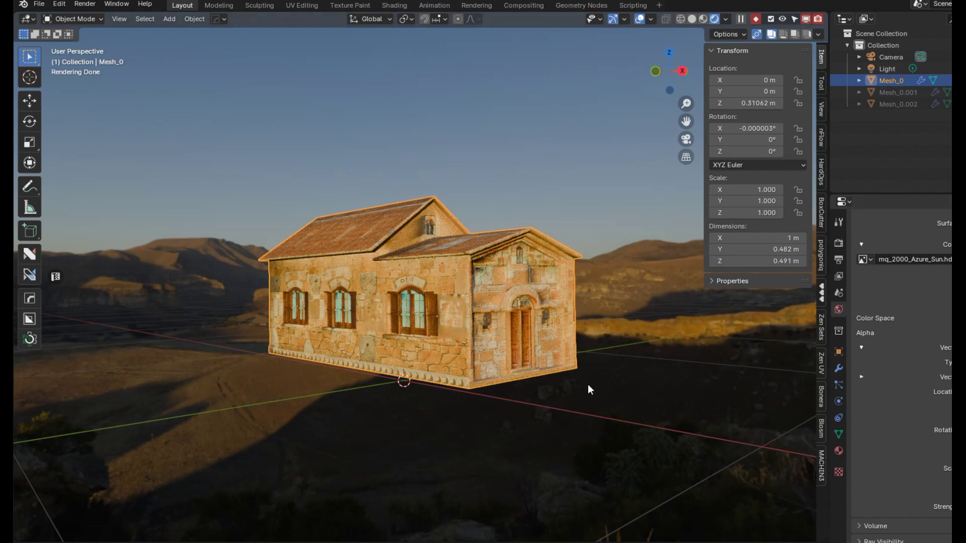
middle_click_drag(591, 379, 590, 381)
middle_click_drag(538, 362, 528, 380)
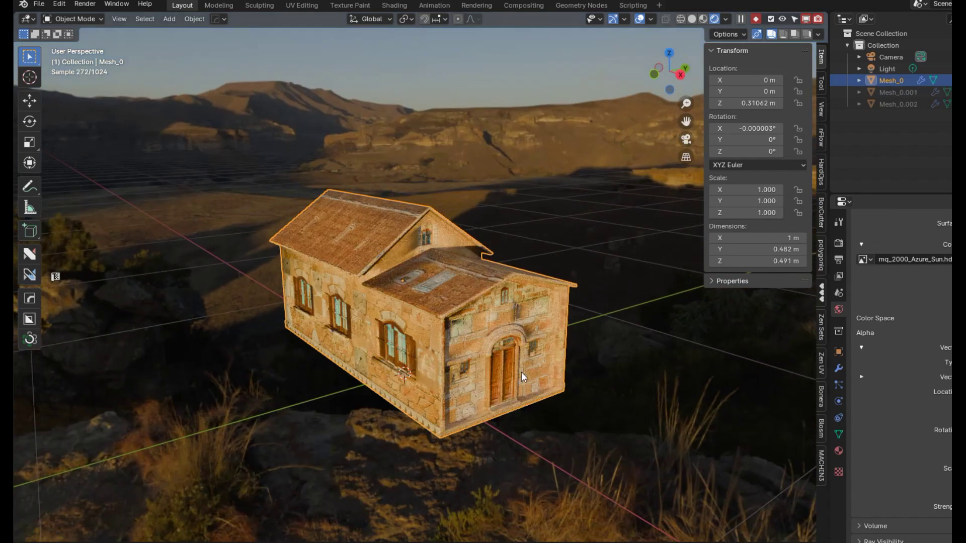
middle_click_drag(508, 348, 525, 333)
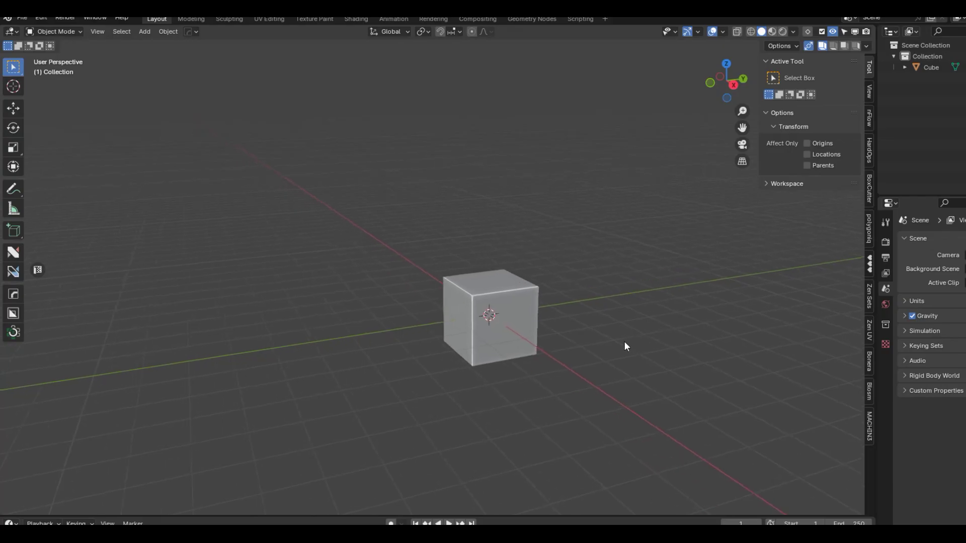
Step: Put the cube into face editing, select its top face and reshape the block into a longer box with its top at about 2.03 m
middle_click_drag(617, 337, 569, 319)
scroll(634, 334, "up", 1)
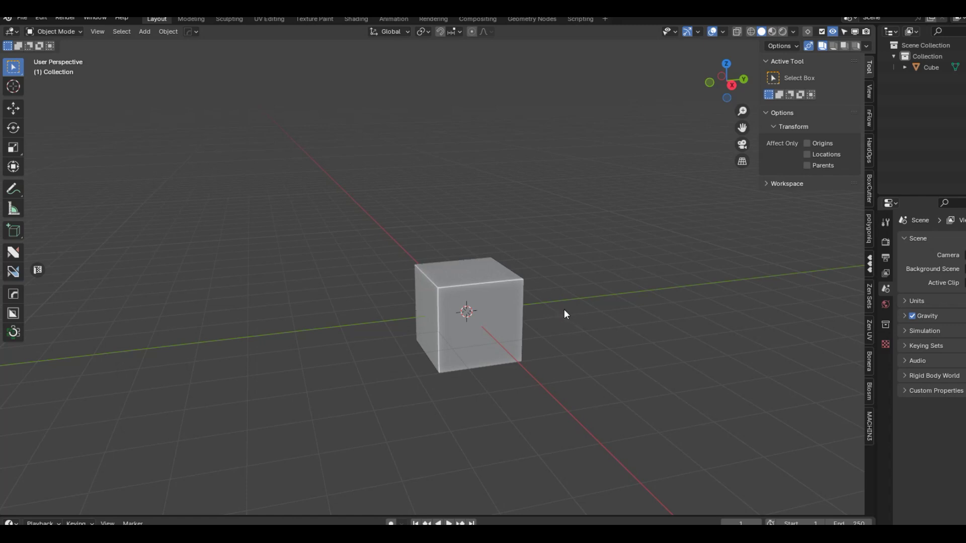
left_click(497, 289)
key("Tab")
left_click(581, 294)
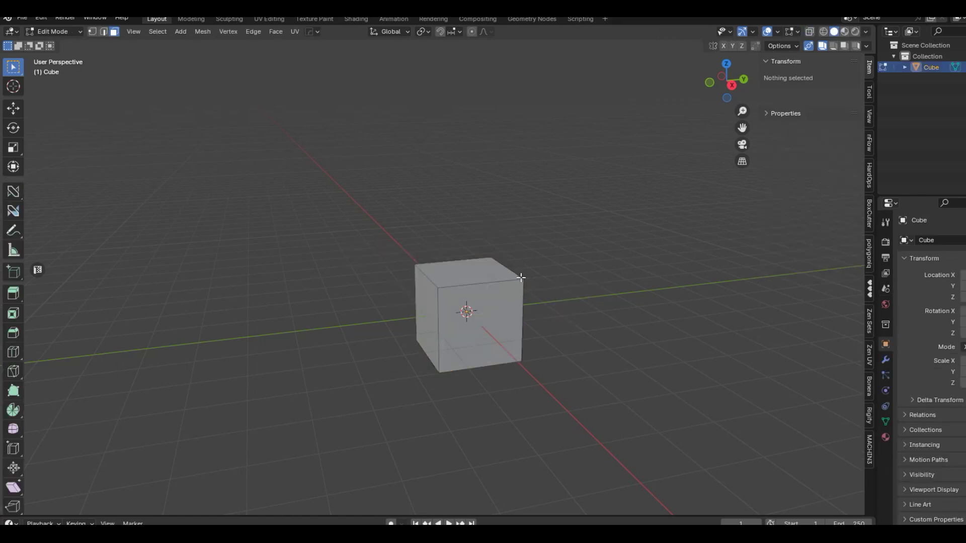
left_click(484, 273)
middle_click_drag(558, 289, 549, 289)
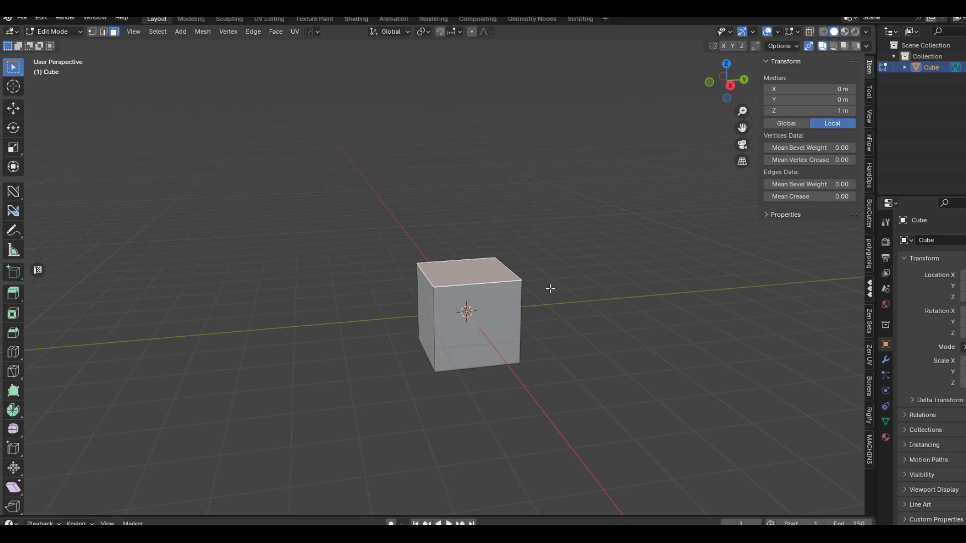
key("e")
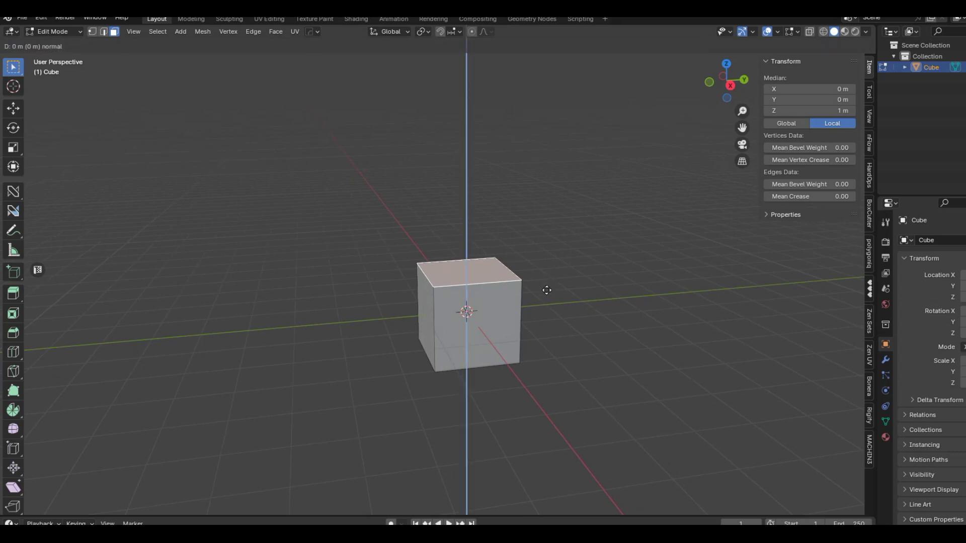
key("s")
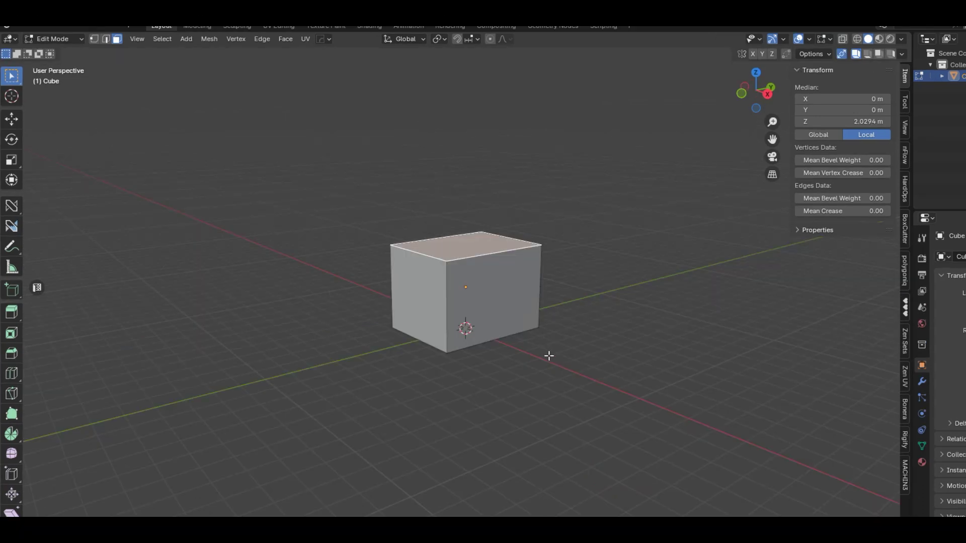
Step: Add one centred loop cut running lengthwise around the box, dividing the top face and both end walls in half
middle_click_drag(553, 349, 479, 336, "shift")
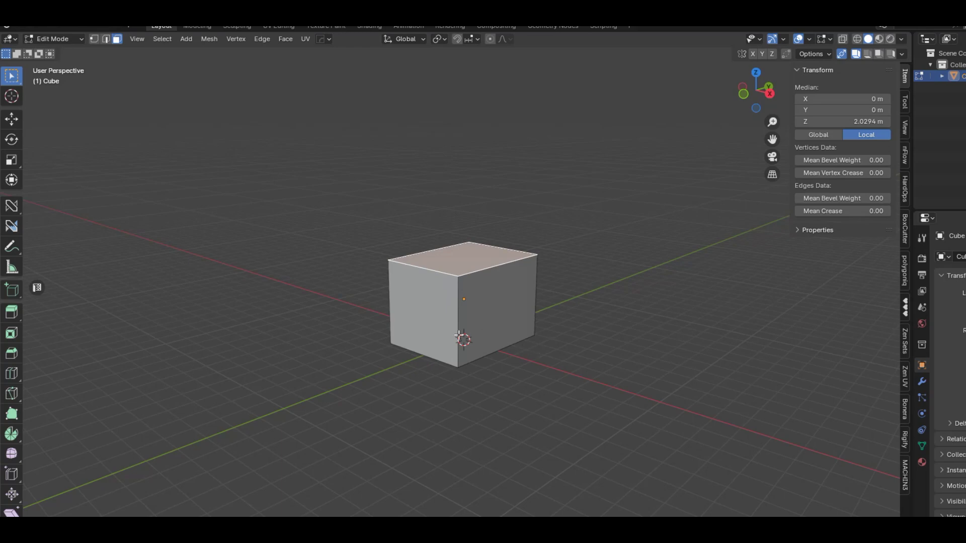
key("ctrl+r")
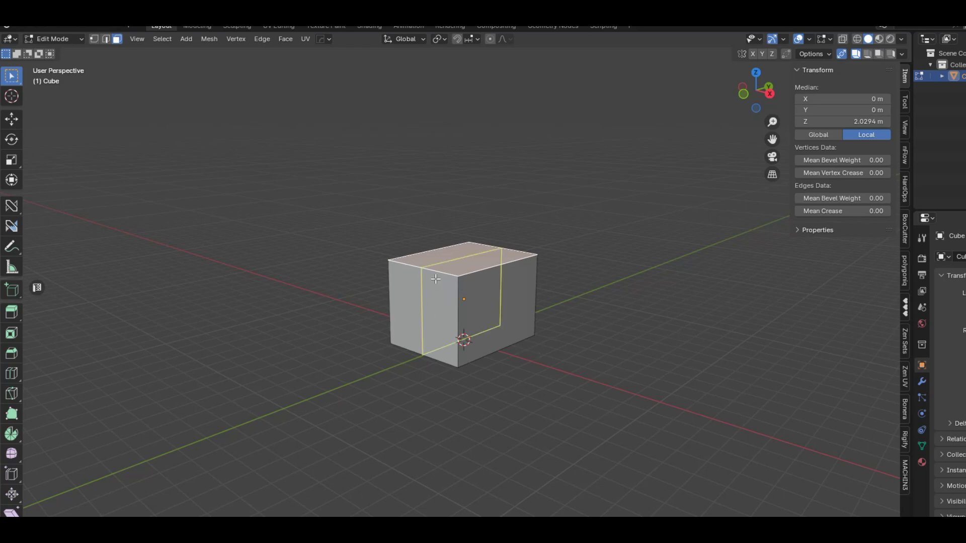
left_click(432, 279)
right_click(435, 279)
Step: Raise the central edge on top of the box along Z to about 4 m to form the roof ridge
left_click(457, 258)
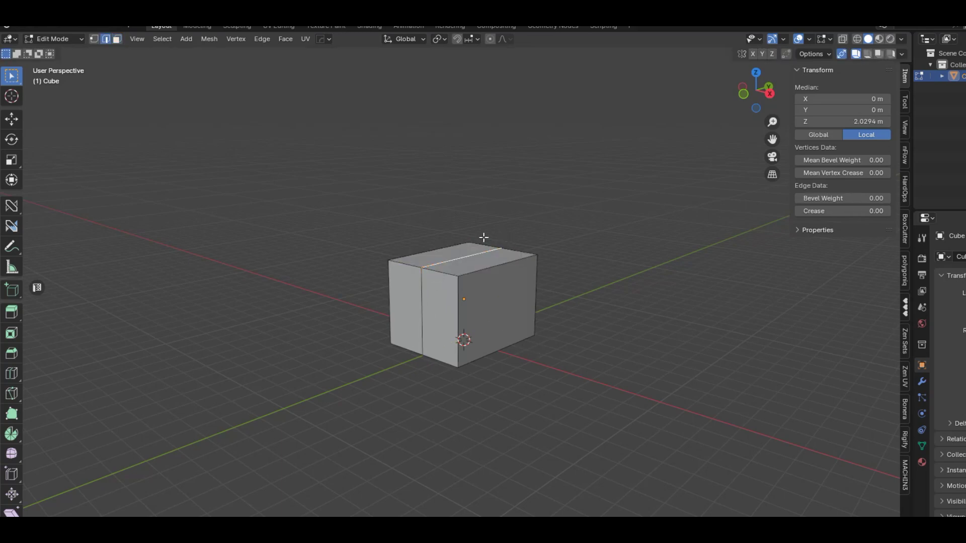
key("g")
key("z")
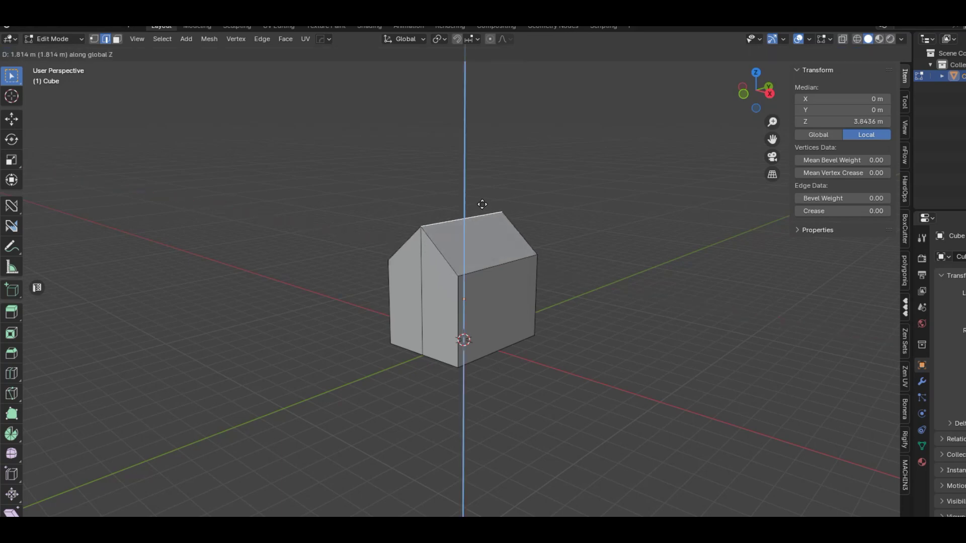
left_click(483, 204)
Step: Select both sloping roof faces of the house block in face selection mode
mouse_move(505, 258)
middle_mouse_down()
mouse_move(521, 262)
mouse_move(517, 271)
middle_mouse_up()
scroll(516, 260, "up", 3)
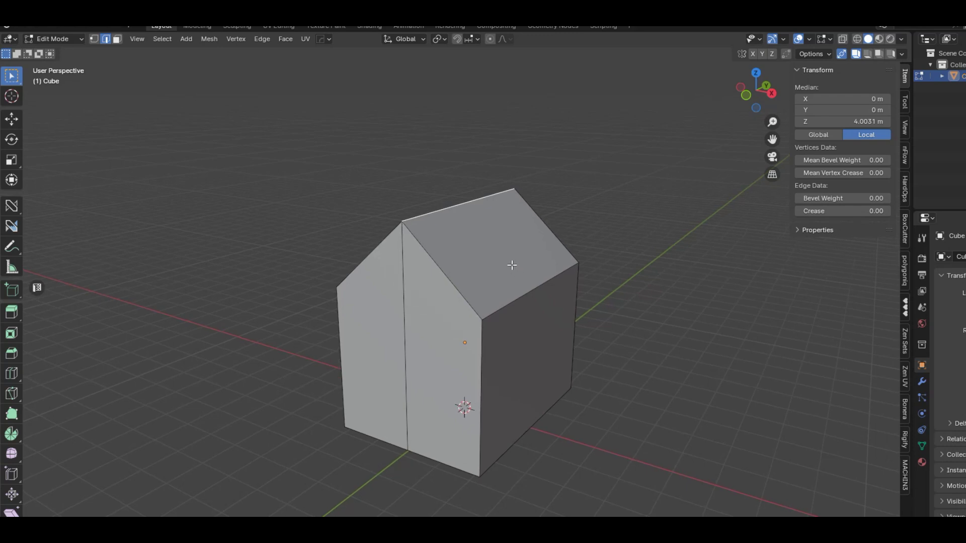
key("3")
left_click(503, 254)
middle_click_drag(487, 276, 519, 276)
left_click(477, 254, "shift")
middle_click_drag(469, 253, 485, 276)
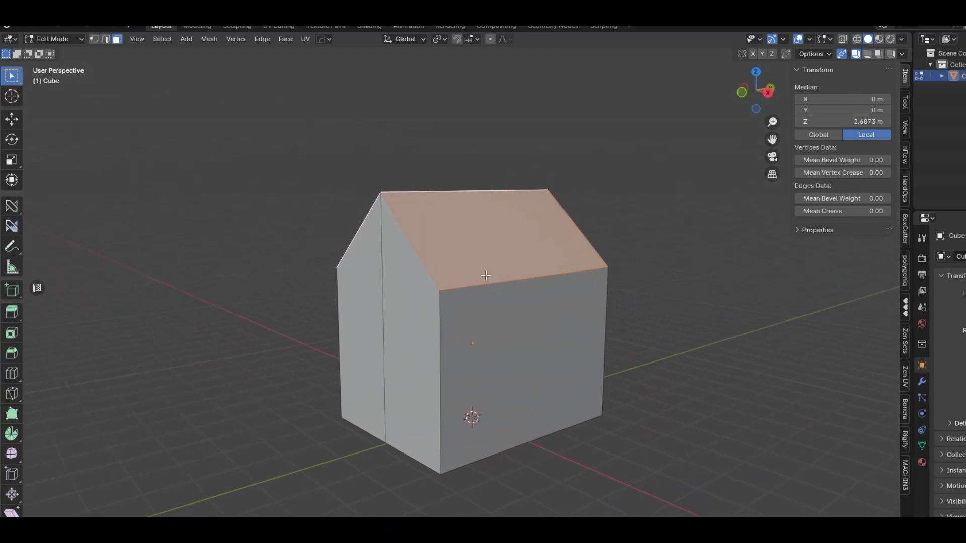
Step: Try to scale the two roof faces up uniformly by about 1.13 to make them overhang the walls
key("s")
key("z")
key("z")
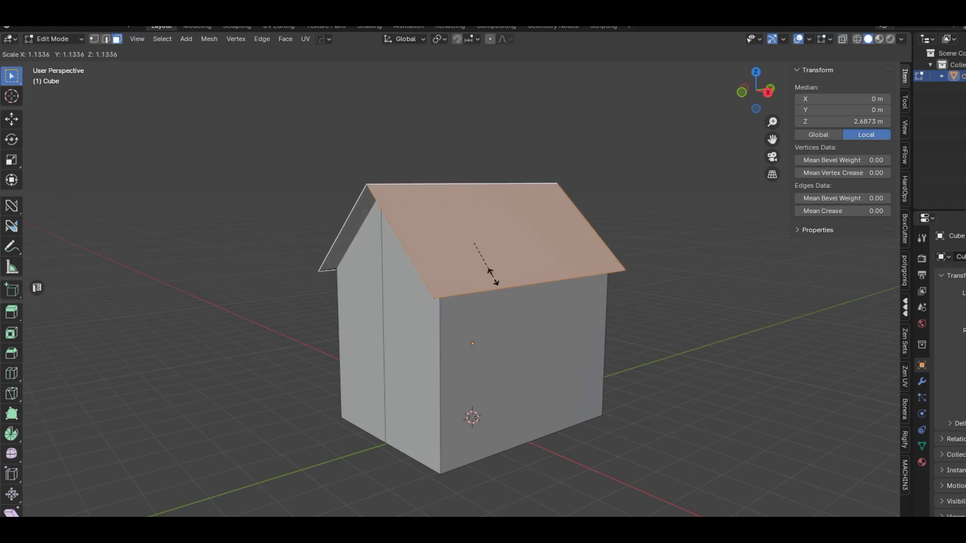
left_click(493, 278)
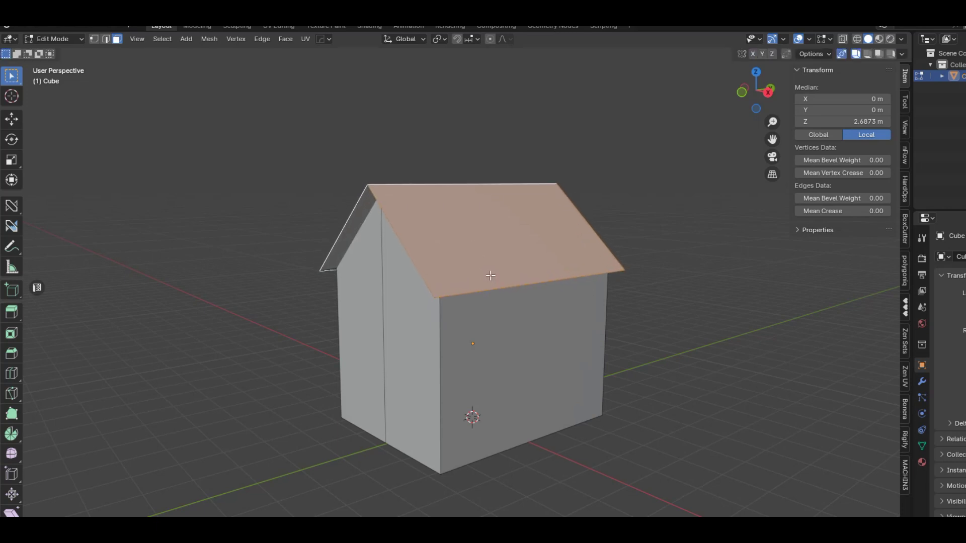
Step: Try to extrude the enlarged roof faces along their normals, and undo both the extrusion and the scaling
middle_click_drag(506, 274, 634, 286)
scroll(606, 273, "up", 3)
middle_click_drag(689, 297, 603, 340)
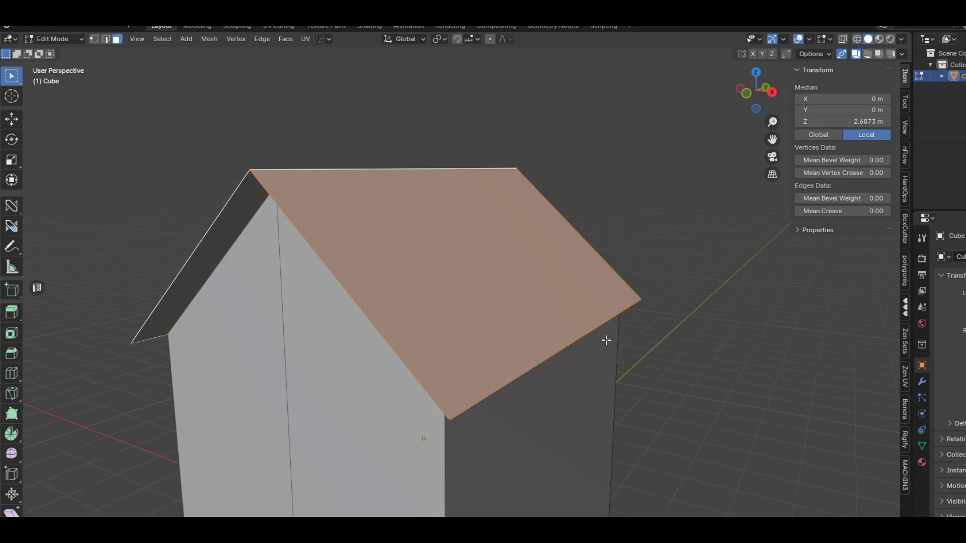
key("alt+e")
left_click(617, 351)
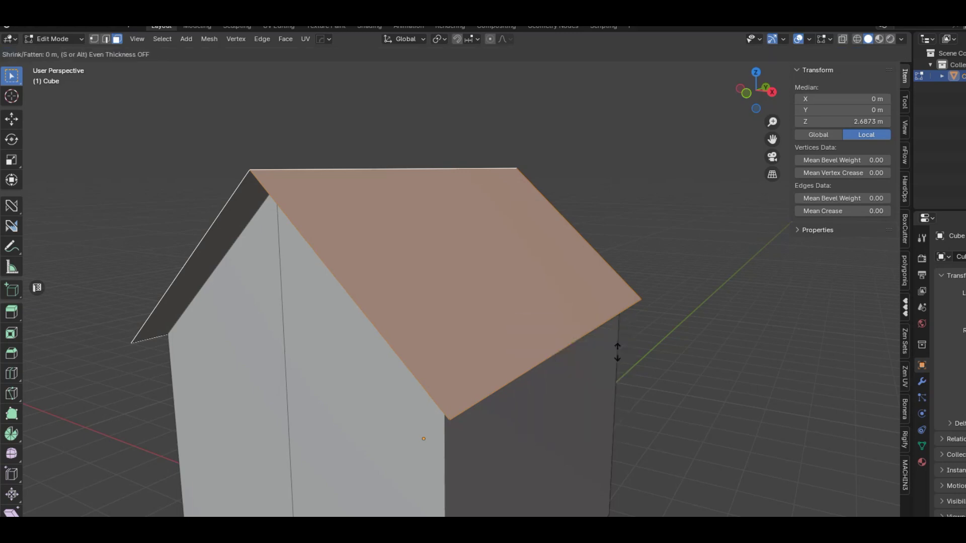
left_click(618, 347)
middle_click_drag(619, 346, 595, 382)
scroll(695, 334, "down", 5)
key("ctrl+z")
key("ctrl+z")
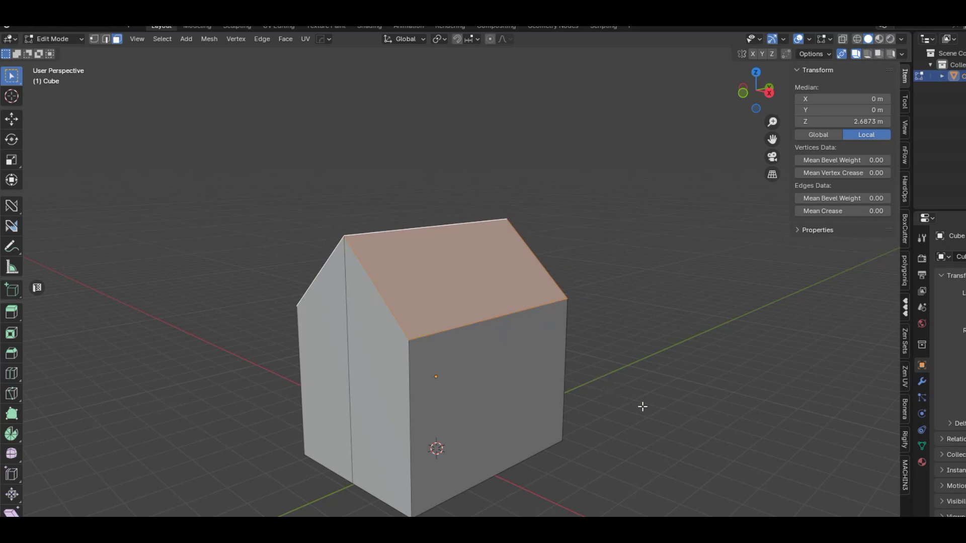
Step: Extrude both sloping roof faces along their normals by about 0.2 m to give the roof thickness
middle_click_drag(654, 473, 691, 474)
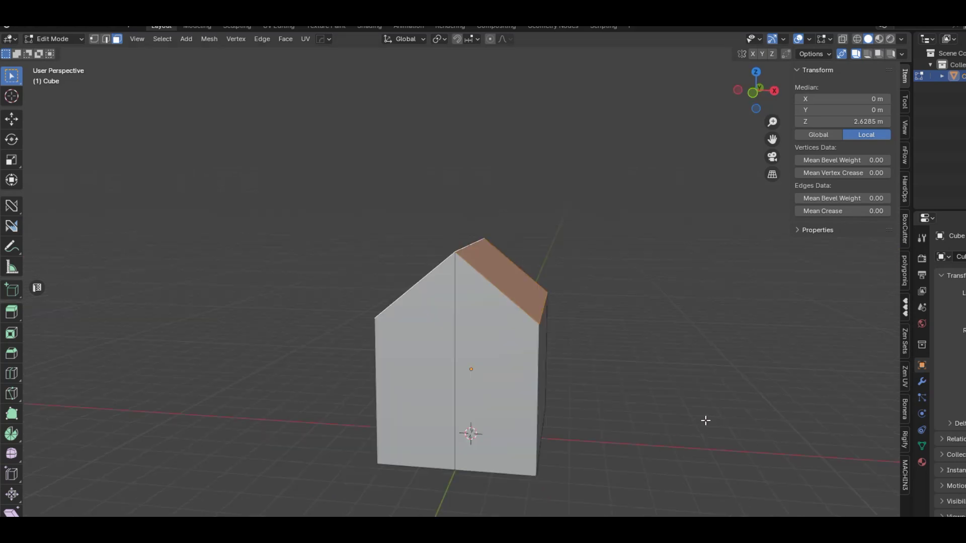
middle_click_drag(666, 396, 611, 367)
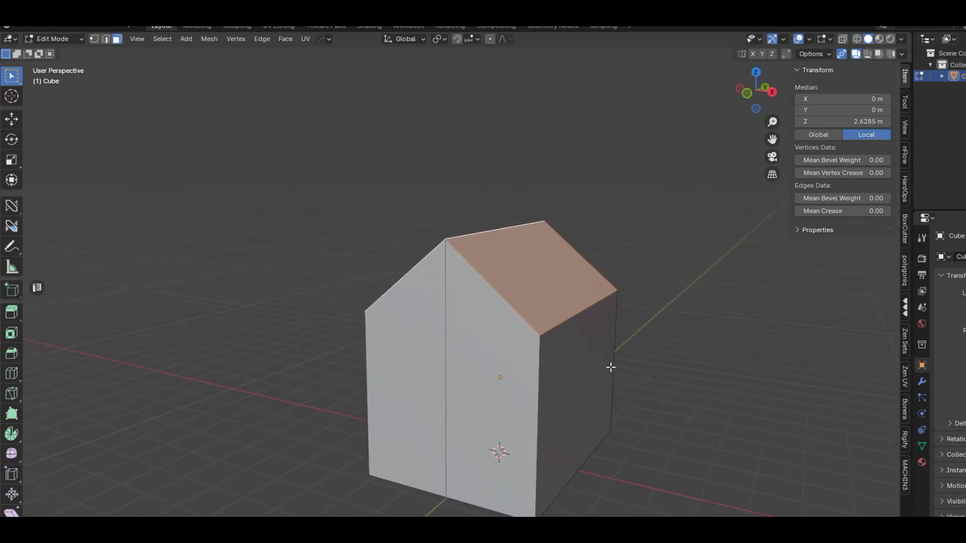
key("alt+e")
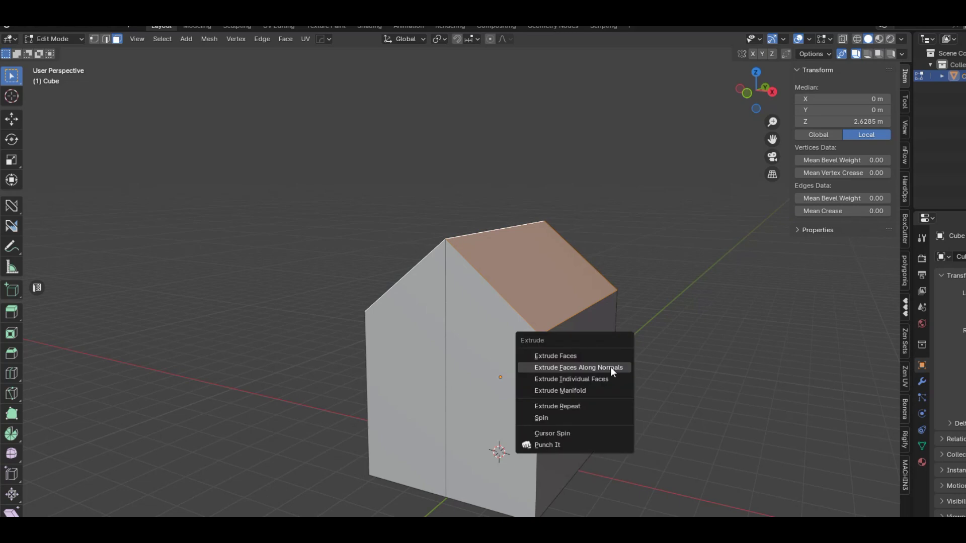
left_click(611, 367)
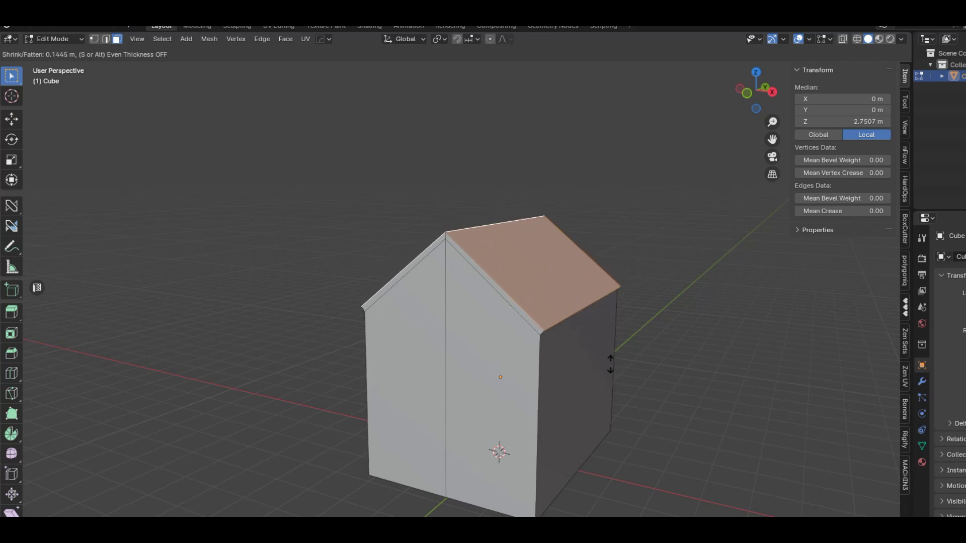
left_click(610, 364)
Step: Select the thin eave faces on both sides of the roof and extrude them along their normals by about 0.2 m
middle_click_drag(635, 393, 592, 325)
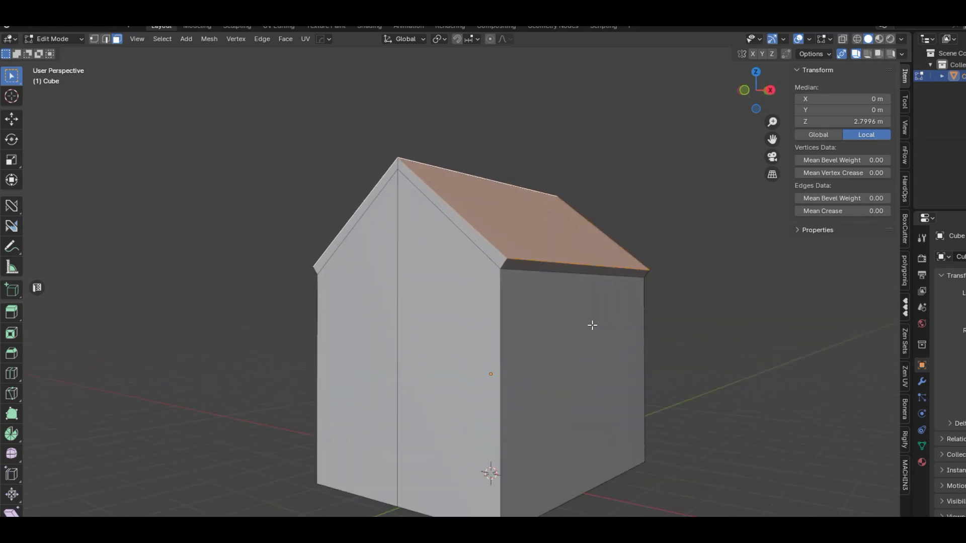
left_click(544, 271)
middle_click_drag(498, 311, 602, 316)
left_click(541, 298, "shift")
middle_click_drag(540, 298, 473, 333)
key("alt+e")
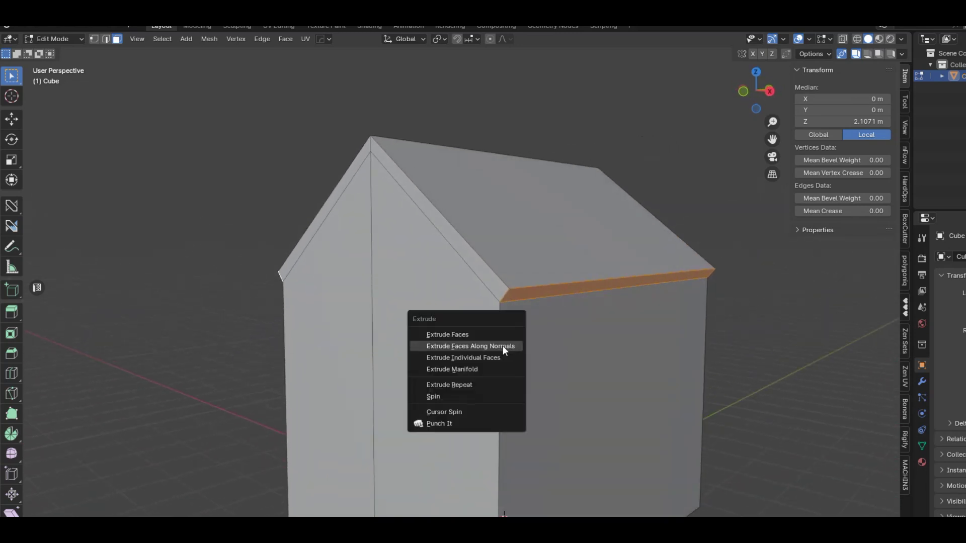
left_click(503, 345)
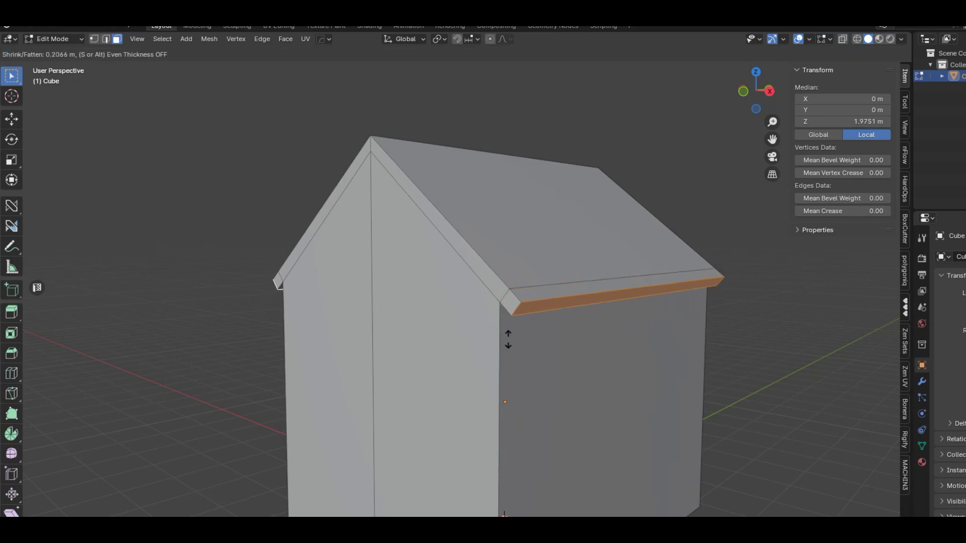
left_click(503, 339)
Step: Select the four roof-edge faces on the front gable and extrude them along their normals by about 0.17 m
left_click(505, 298)
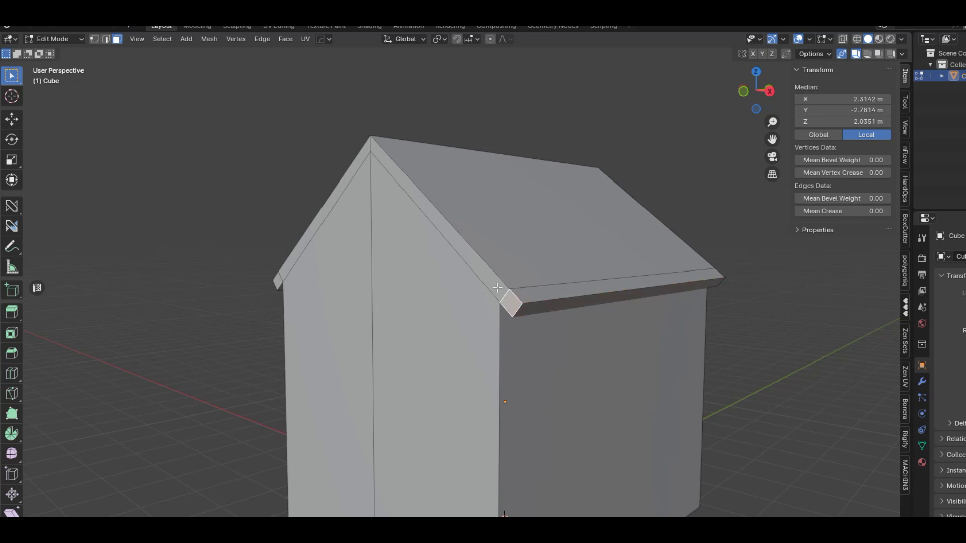
left_click(487, 273, "shift")
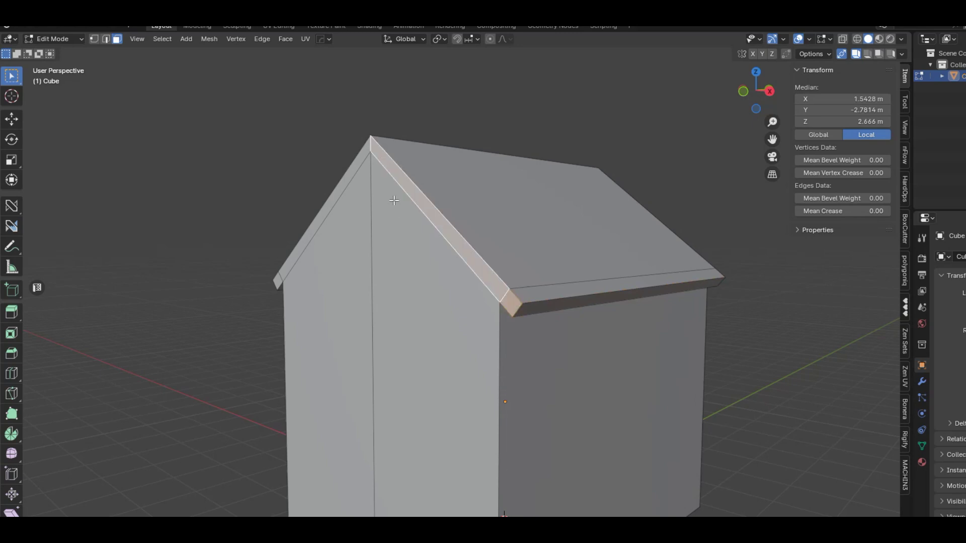
left_click(339, 184, "shift")
left_click(278, 280, "shift")
middle_click_drag(390, 282, 409, 306)
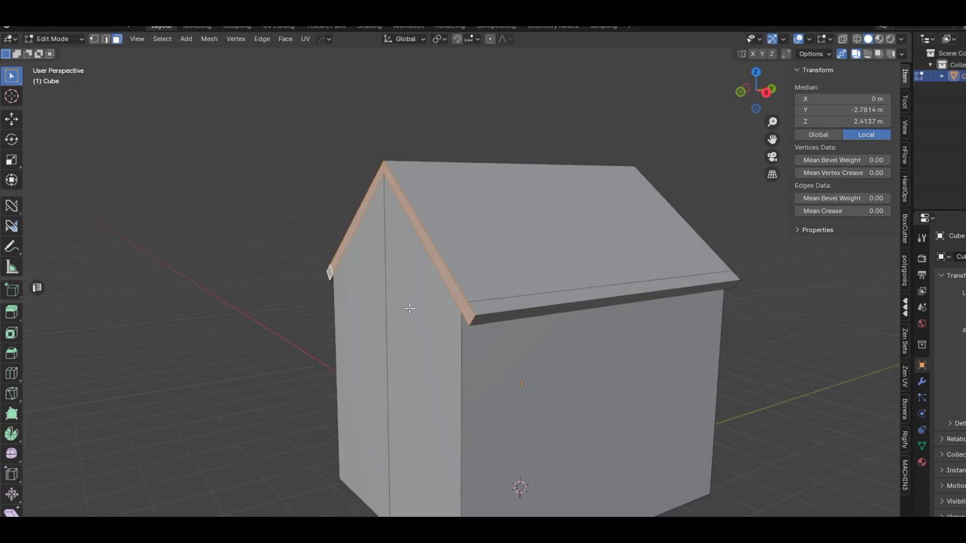
key("alt+e")
left_click(409, 309)
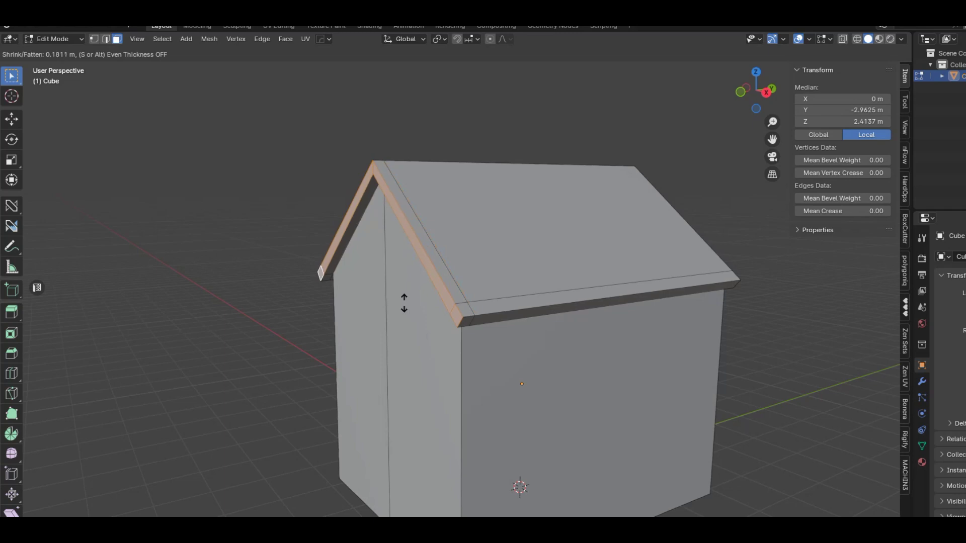
left_click(401, 303)
Step: Symmetrize the house mesh along Y to copy the front gable's roof overhang to the back gable
scroll(465, 335, "down", 4)
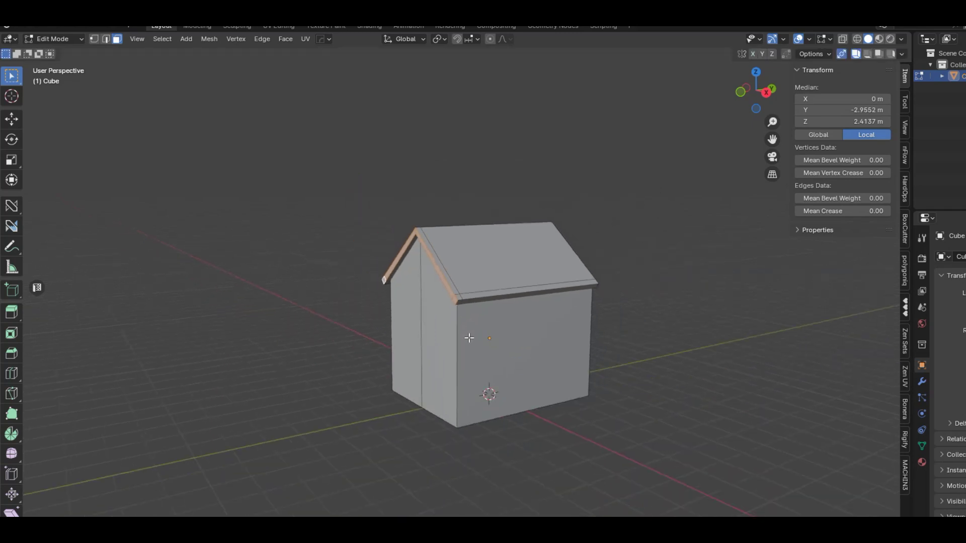
middle_click_drag(491, 373, 481, 372)
key("alt+x")
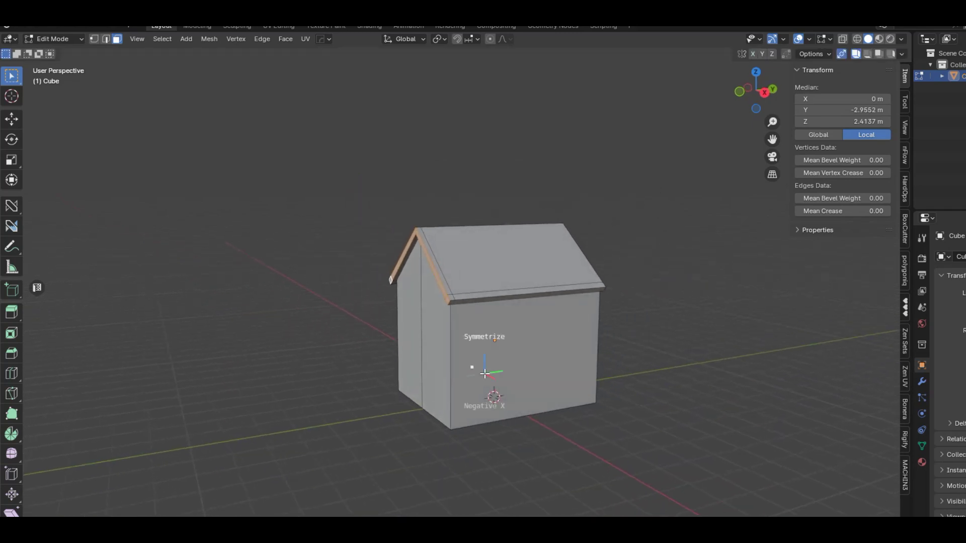
middle_click_drag(636, 351, 658, 313)
scroll(524, 327, "up", 5)
scroll(523, 326, "down", 5)
scroll(610, 358, "up", 5)
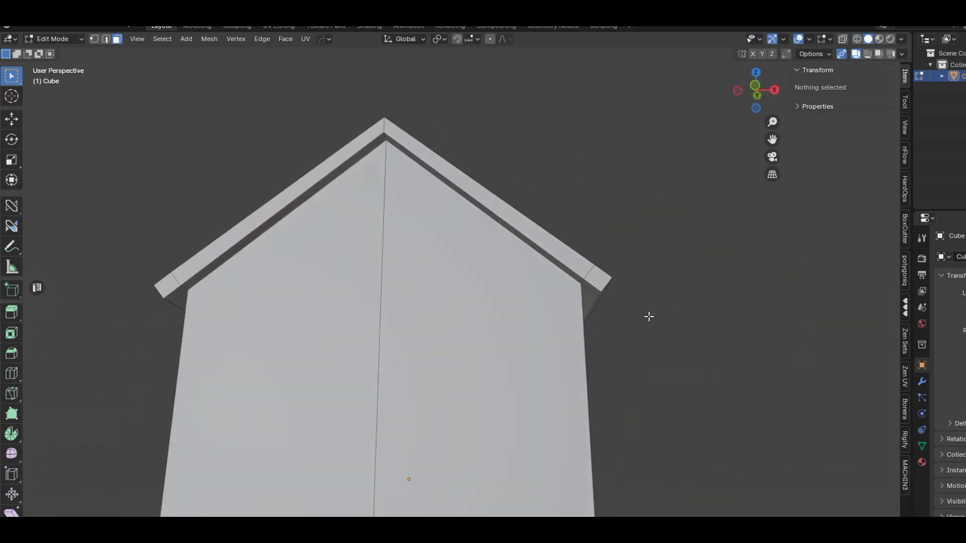
middle_click_drag(600, 328, 533, 372)
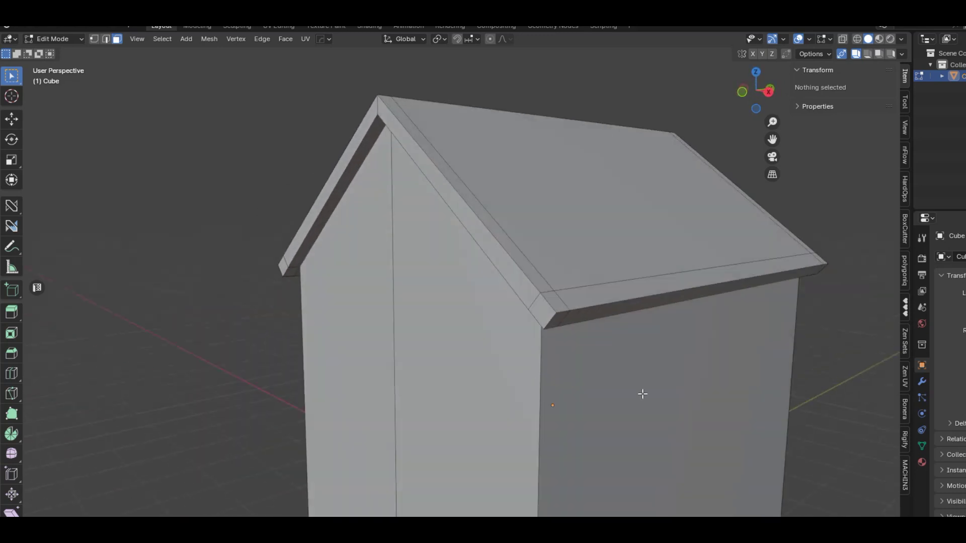
scroll(886, 512, "up", 1)
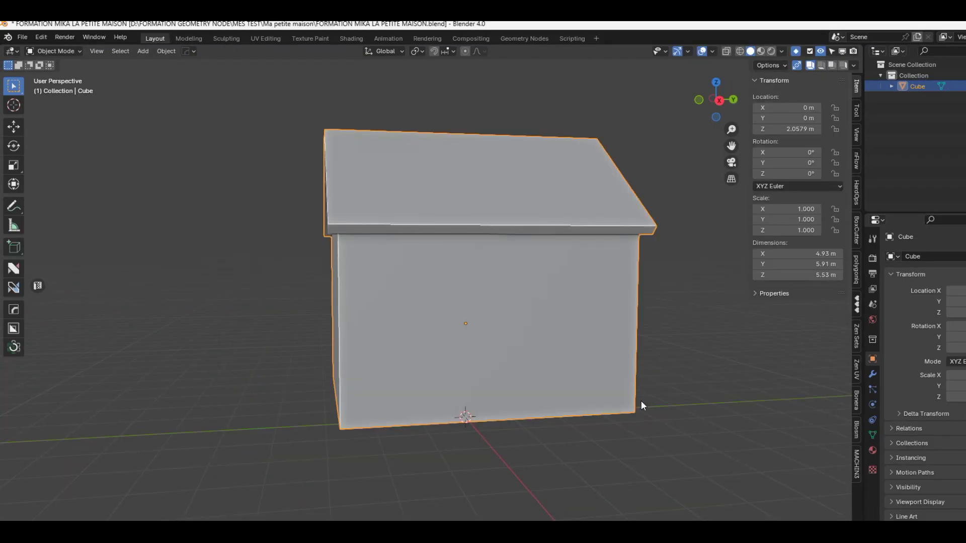
Step: Cut a shallow rectangular window recess into the long side wall with a BoxCutter box
middle_click_drag(640, 401, 588, 367)
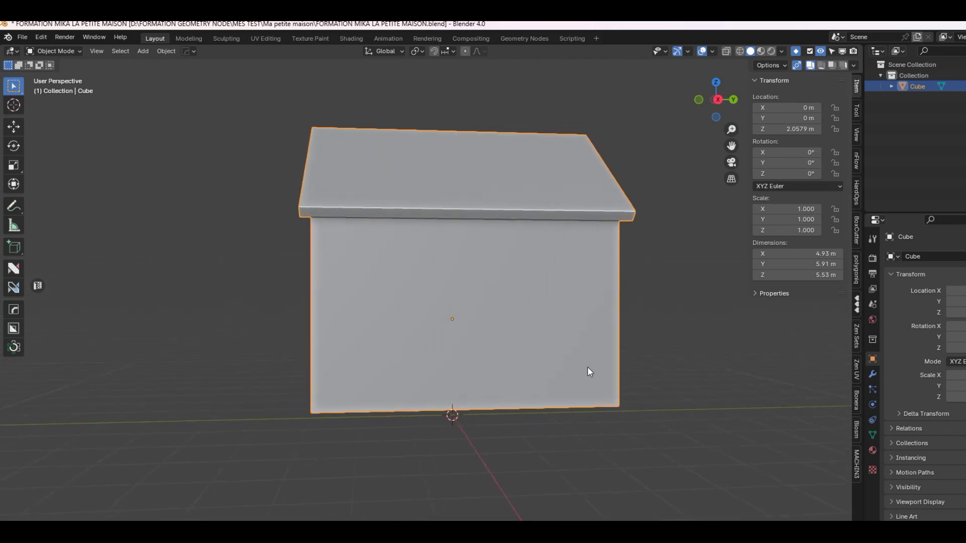
left_click(13, 330)
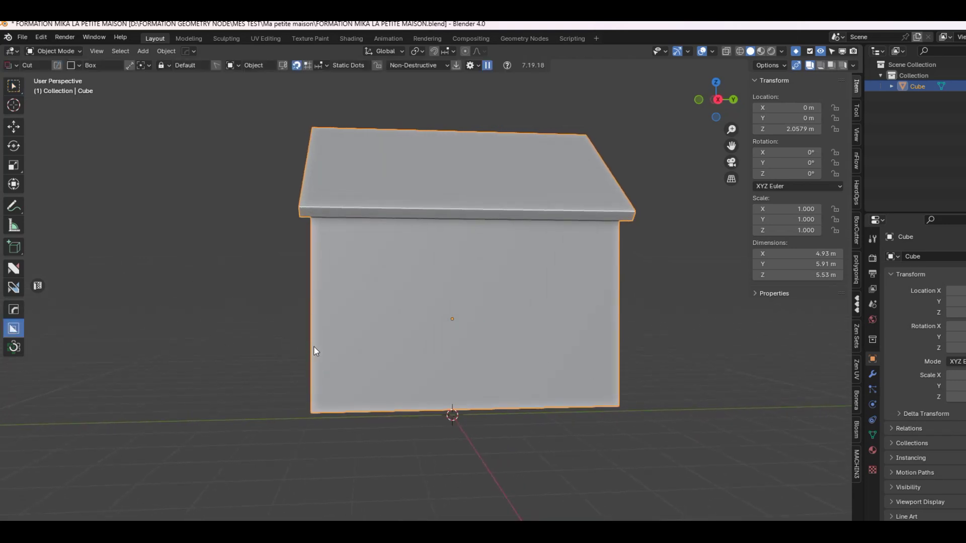
key("d")
mouse_move(360, 260)
left_mouse_down()
mouse_move(416, 272)
mouse_move(437, 325)
mouse_move(464, 327)
left_mouse_up()
middle_click_drag(468, 334, 487, 321)
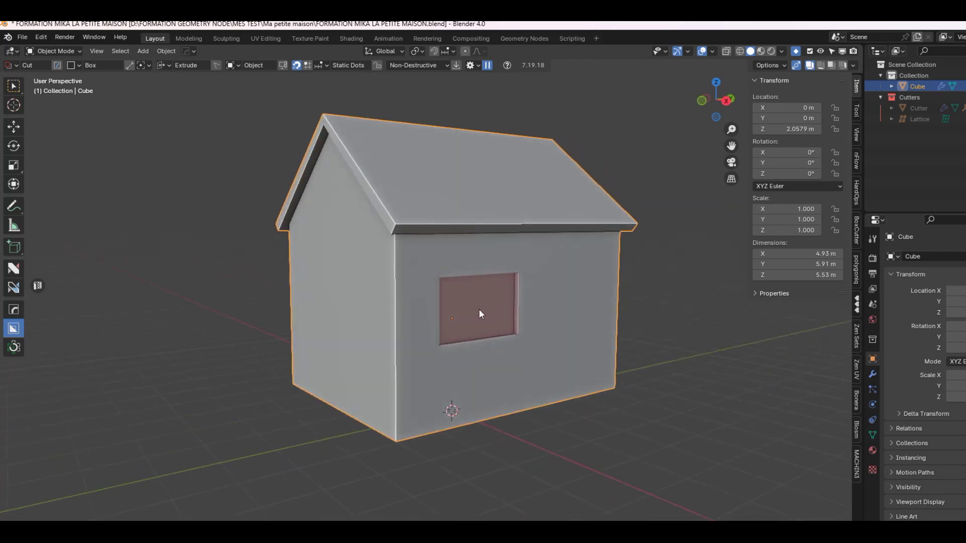
middle_click_drag(546, 362, 506, 330)
left_click(541, 345)
Step: Place the 3D cursor on the window's side edge and add a plane about 1.18 m square, rotated 90° about X, as an open shutter
scroll(519, 342, "up", 3)
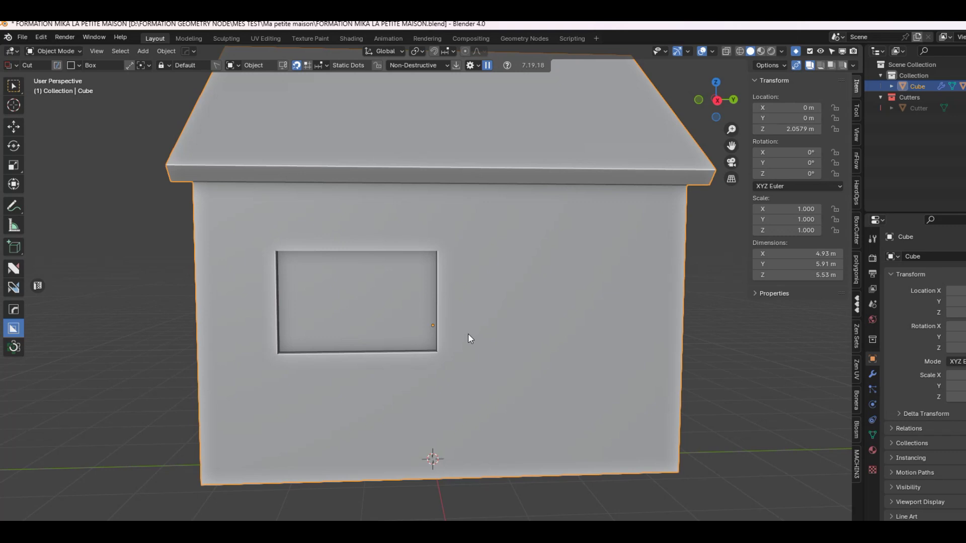
scroll(479, 330, "up", 2)
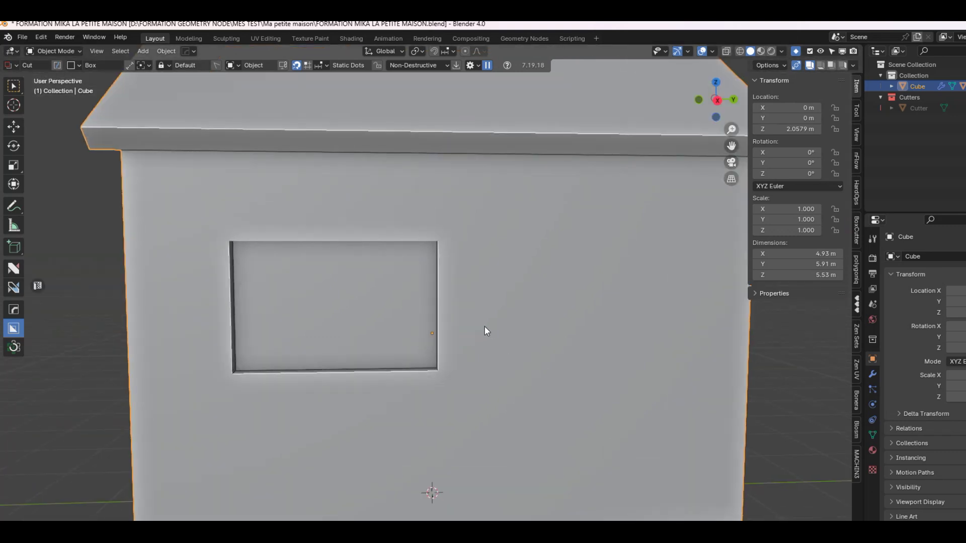
middle_click_drag(466, 322, 489, 323)
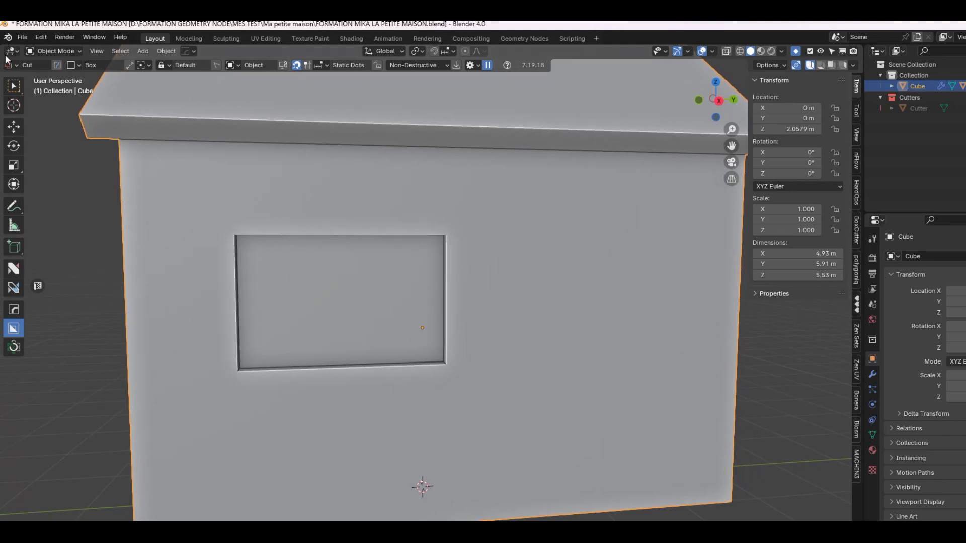
left_click(14, 105)
left_click(445, 291)
middle_click_drag(513, 308, 516, 308)
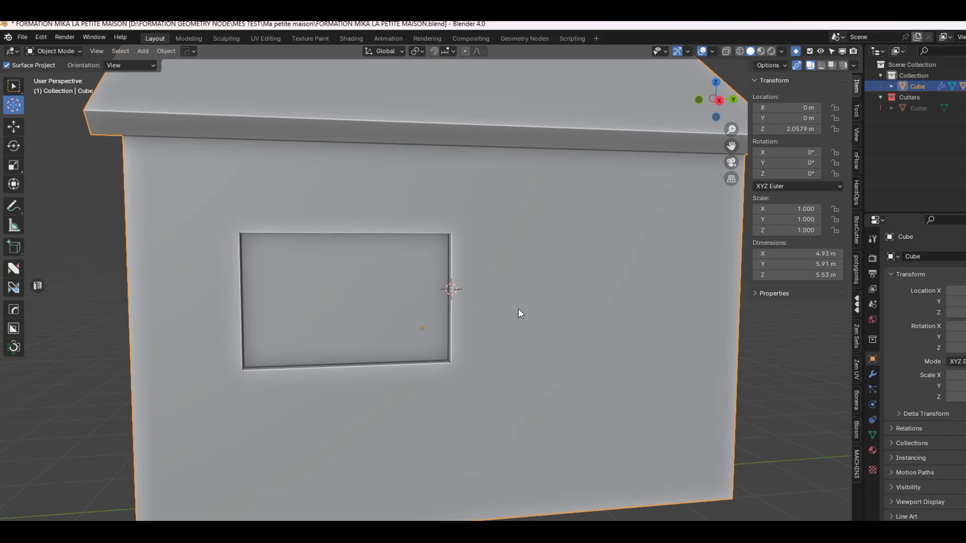
key("shift+a")
mouse_move(512, 322)
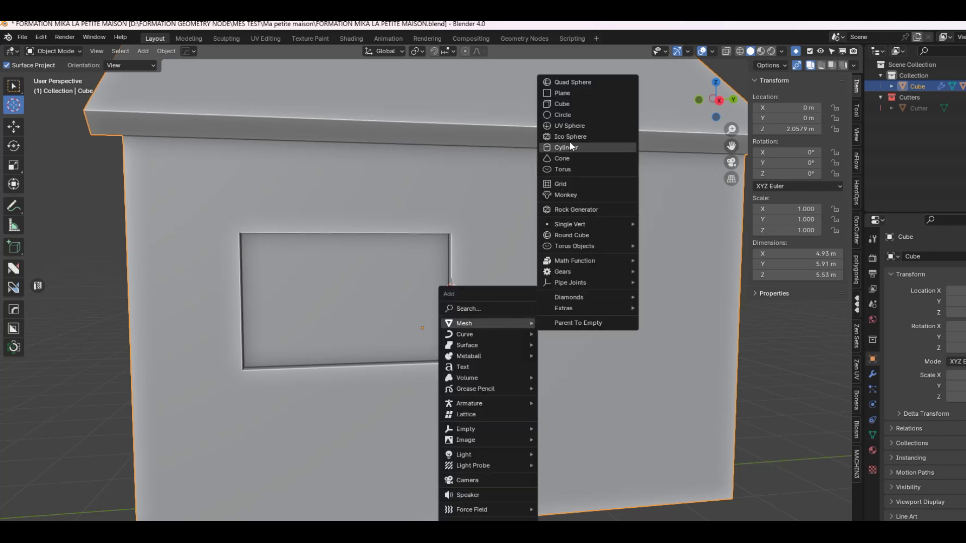
left_click(574, 94)
middle_click_drag(579, 294, 541, 301)
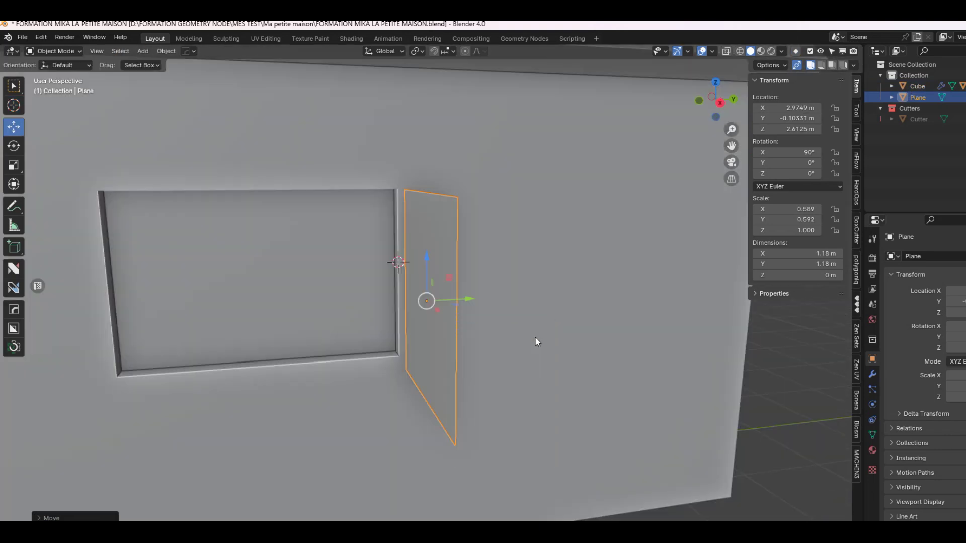
Step: Thicken the shutter plane to about 0.05 m with a HardOps Solidify modifier and show its modifier stack
key("q")
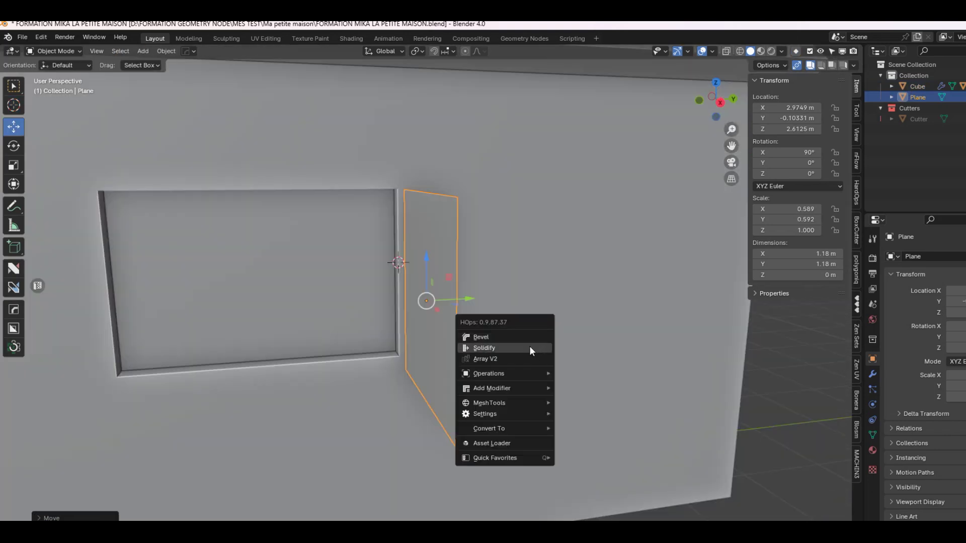
left_click(530, 346)
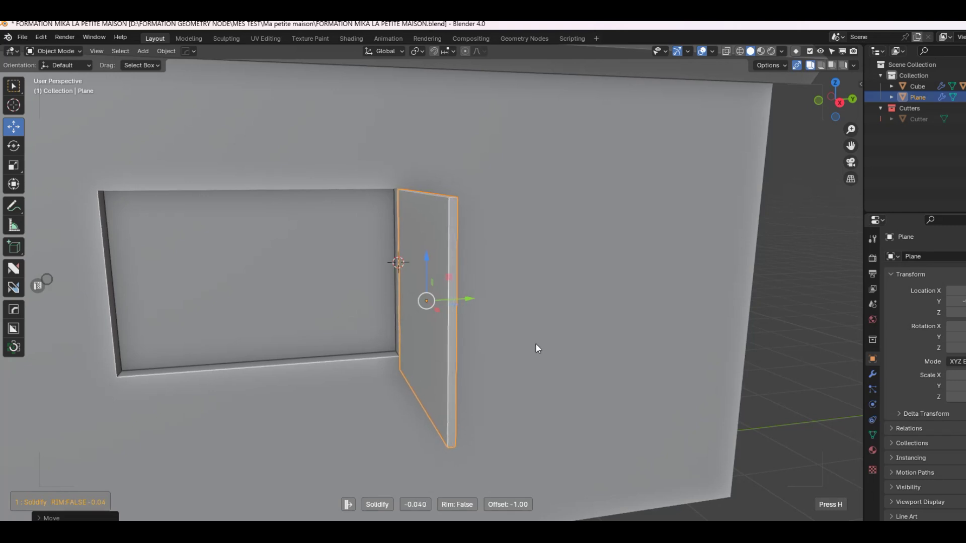
left_click(536, 343)
key("n")
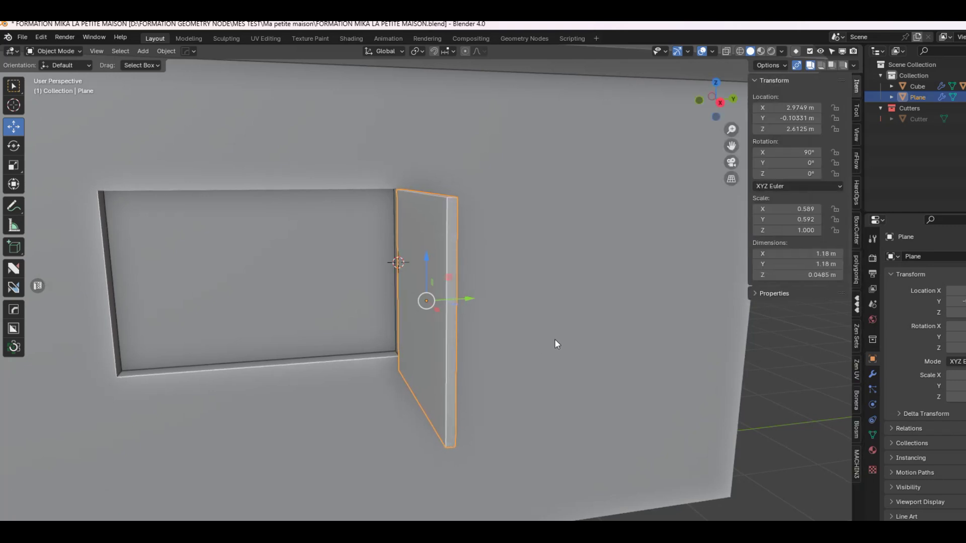
left_click(873, 374)
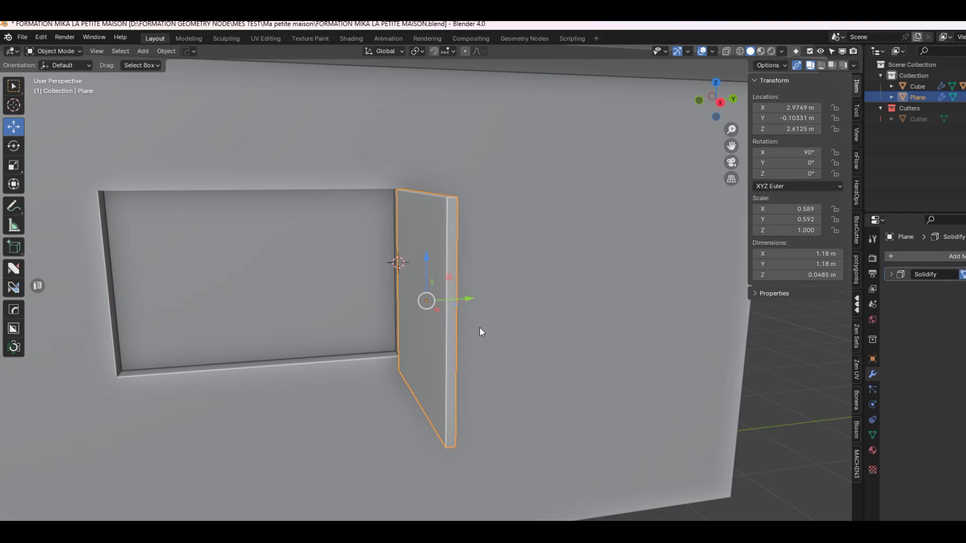
Step: Place the 3D cursor on the shutter's outer edge and add a second plane about 0.55 m square, rotated 90° about X and Z
middle_click_drag(473, 300, 442, 282)
left_click(14, 105)
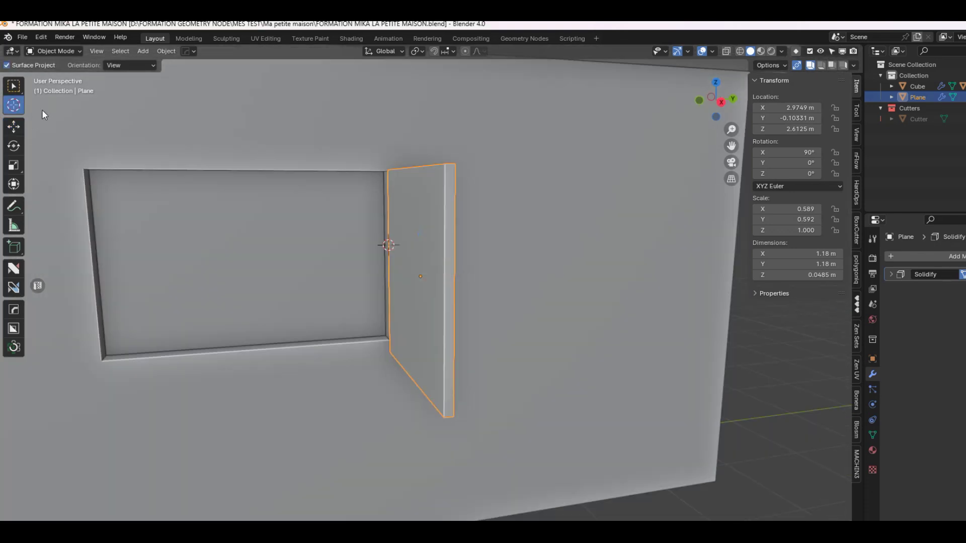
left_click(450, 276)
middle_click_drag(512, 297, 509, 287)
key("shift+a")
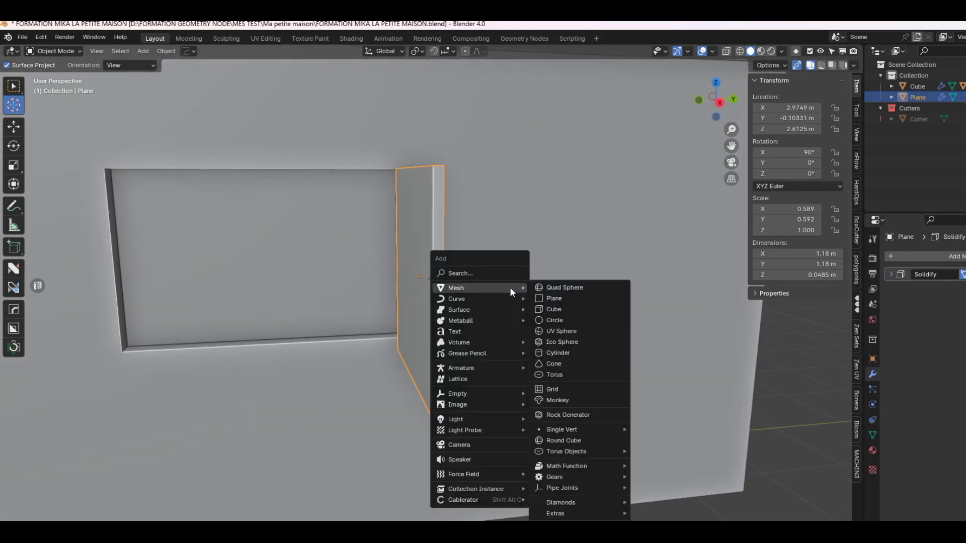
left_click(563, 299)
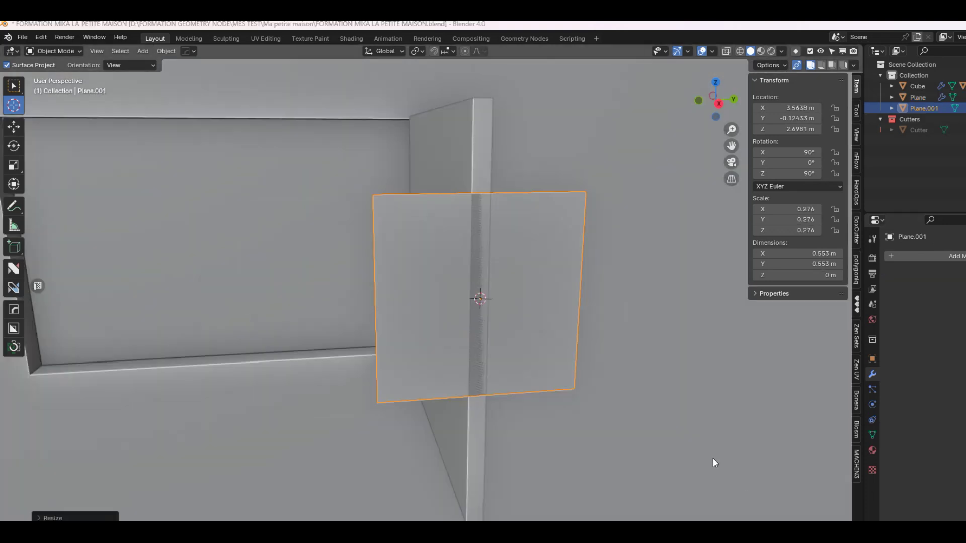
middle_click_drag(713, 458, 643, 389)
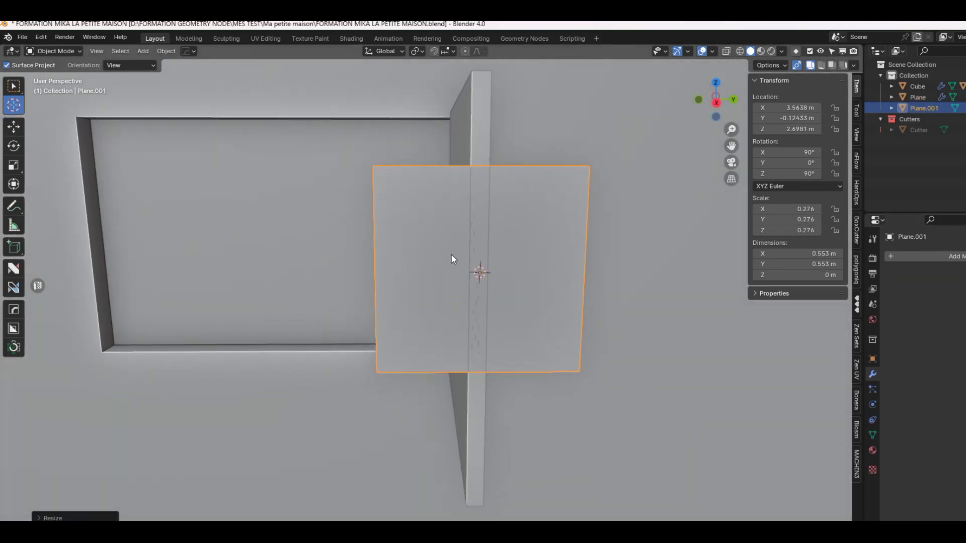
Step: Reshape the second plane into a vertical strip about 0.075 m by 0.84 m and move it out beyond the shutter
left_click(13, 184)
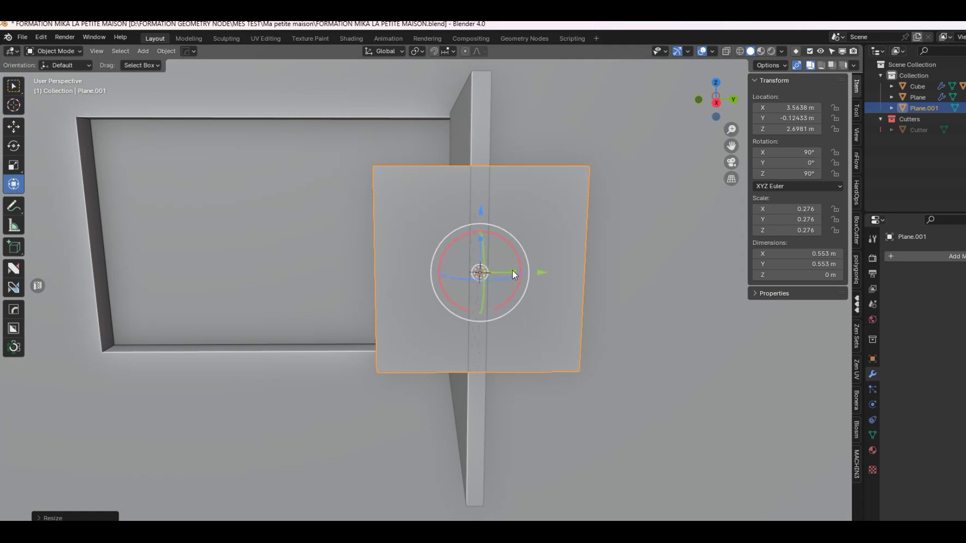
left_click_drag(514, 272, 468, 279)
scroll(517, 230, "down", 3)
mouse_move(532, 283)
middle_mouse_down()
mouse_move(576, 284)
mouse_move(537, 284)
middle_mouse_up()
left_click_drag(467, 274, 468, 274)
middle_click_drag(468, 274, 509, 288)
Step: Rotate the narrow strip 90° about the Z axis
key("r")
key("z")
key("9")
key("0")
key("Return")
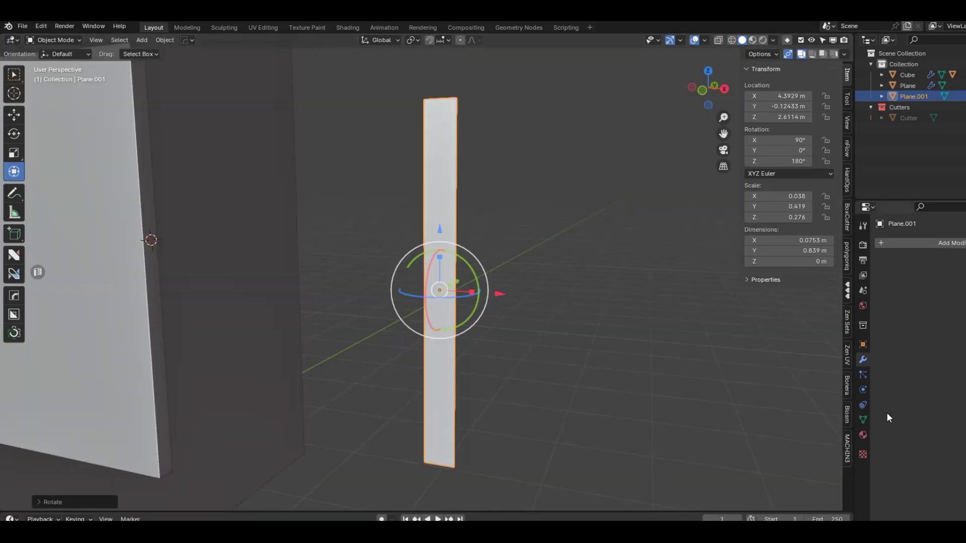
Step: Edit the strip in face mode from the front and divide it along its height with 13 evenly spaced loop cuts
key("Tab")
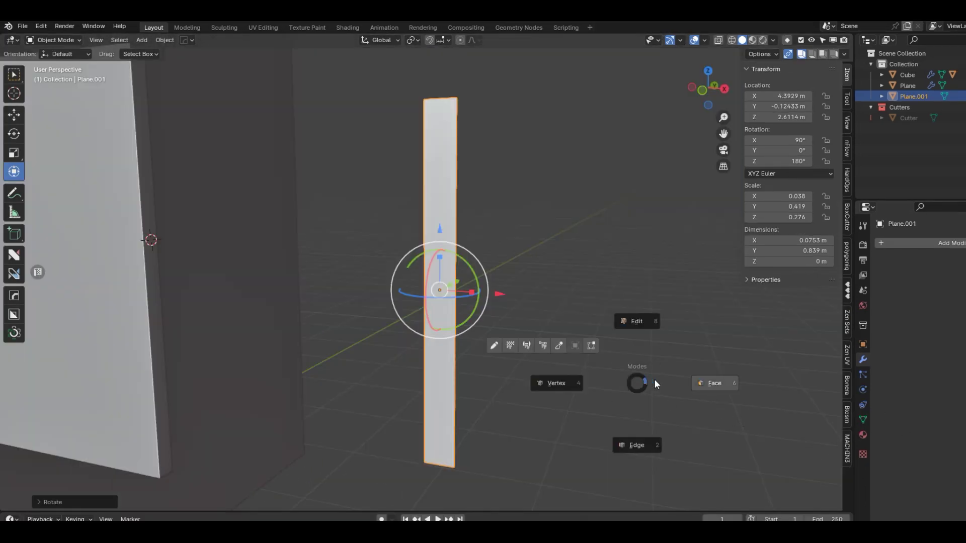
left_click(714, 383)
key("KP_1")
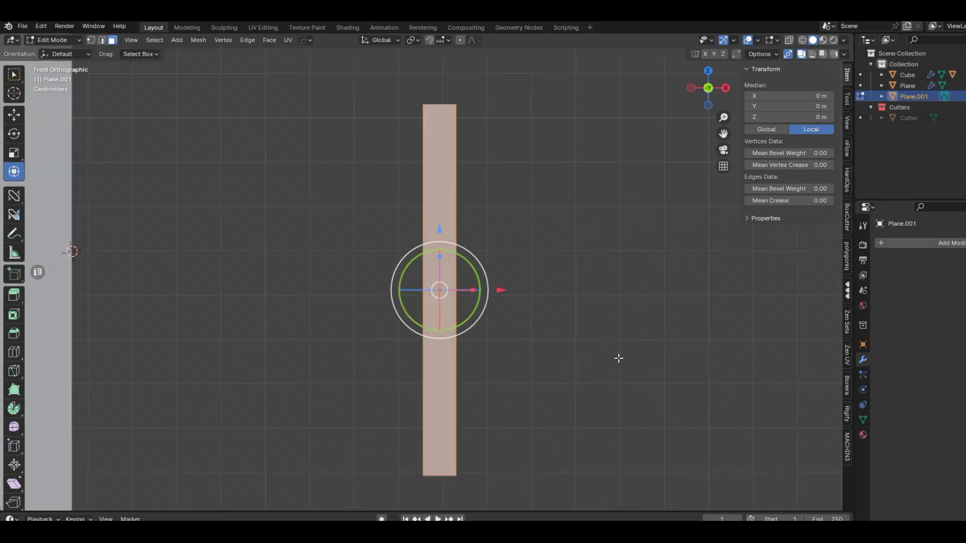
middle_click_drag(553, 236, 612, 216, "shift")
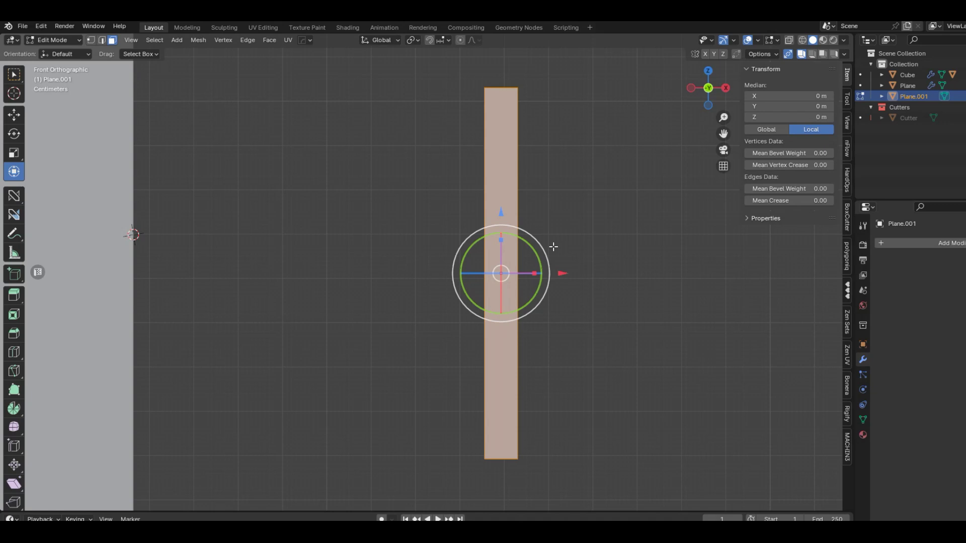
key("ctrl+r")
scroll(515, 273, "up", 10)
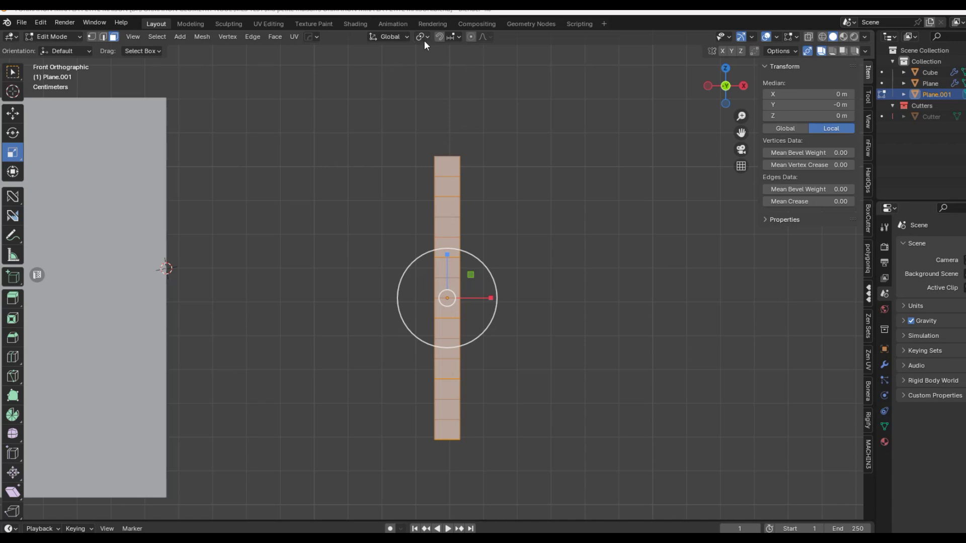
Step: Try to inset the strip's faces individually by about 0.1 m with the Median Point pivot, and undo the inset
left_click(424, 37)
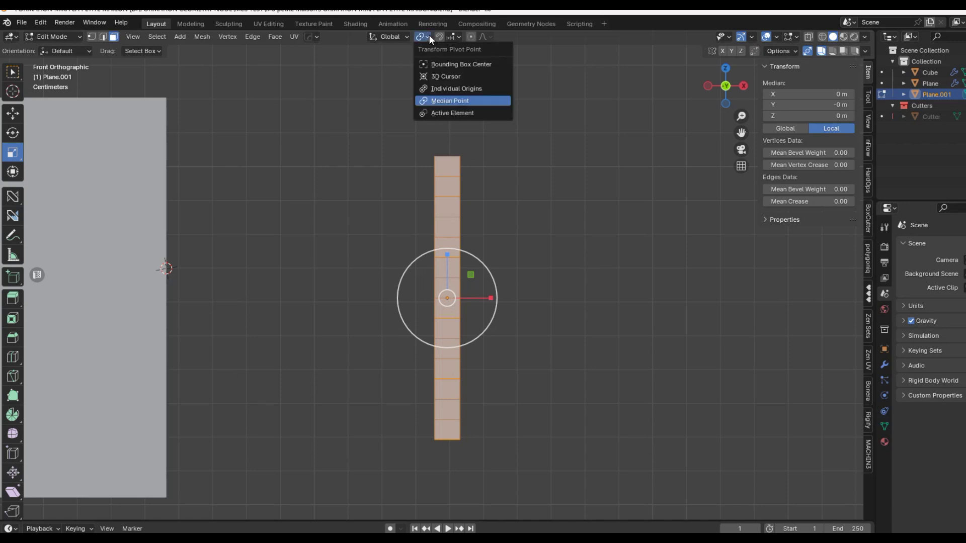
left_click(452, 101)
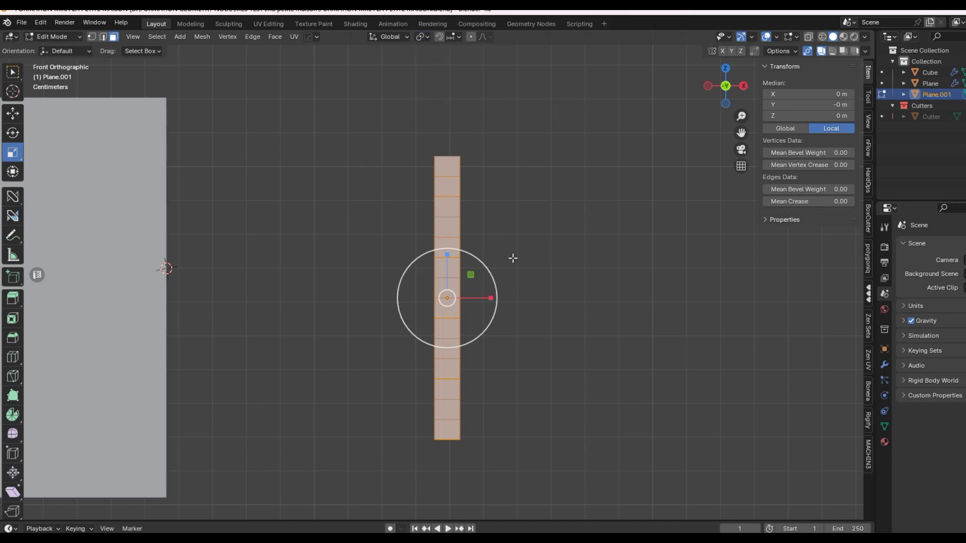
key("i")
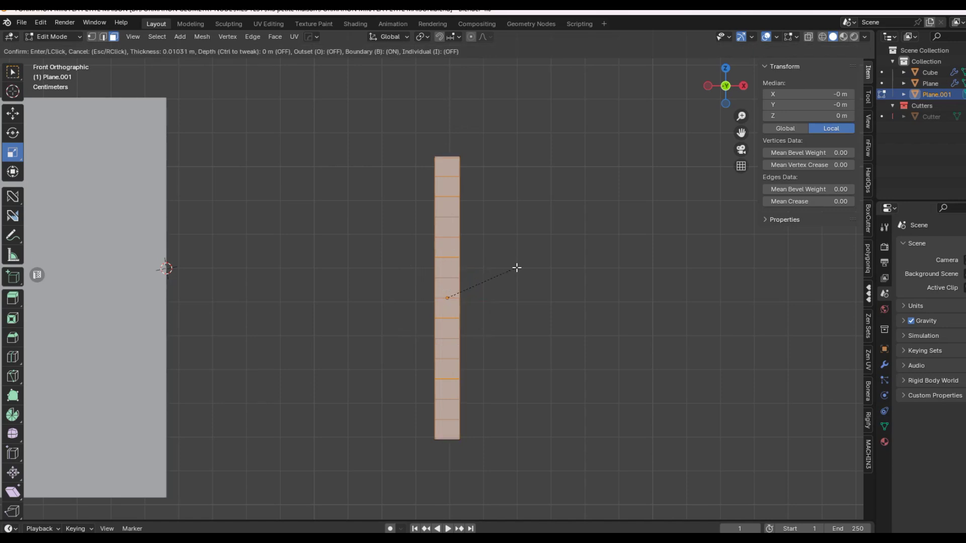
key("i")
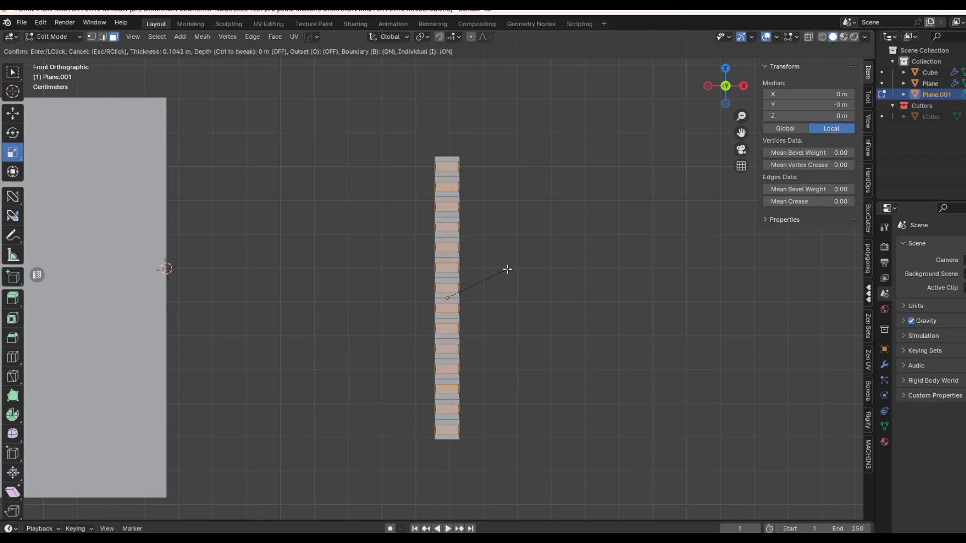
left_click(507, 270)
scroll(353, 251, "up", 4)
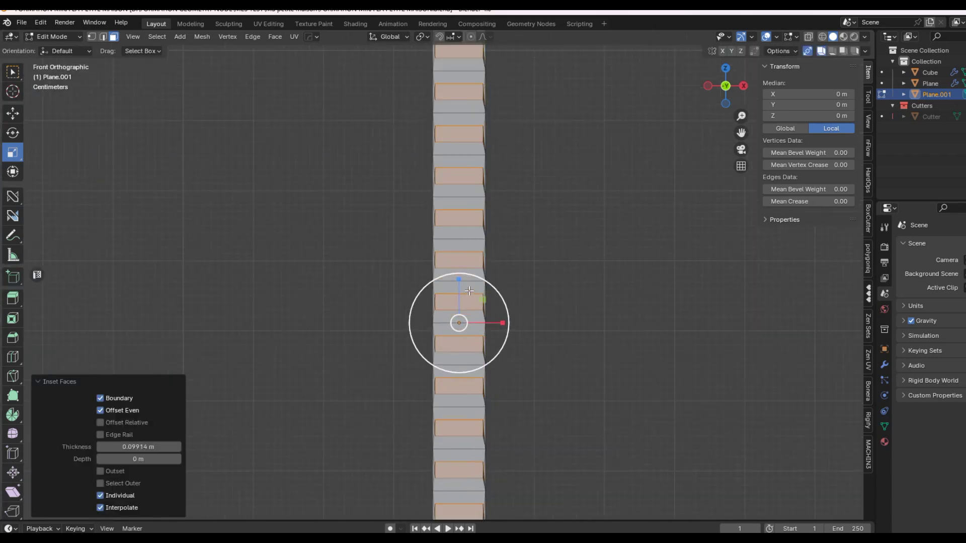
left_click_drag(475, 216, 490, 138)
key("Escape")
scroll(549, 224, "down", 4)
key("ctrl+z")
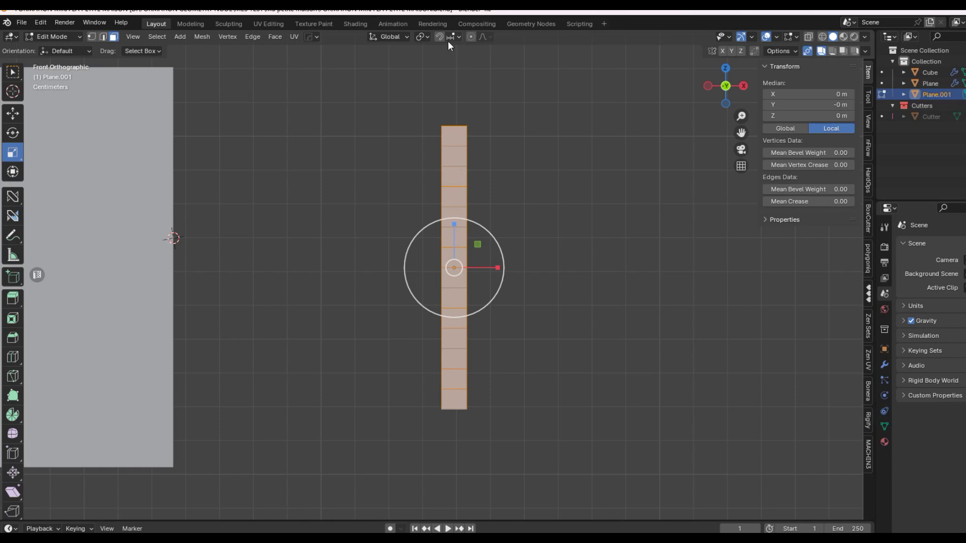
Step: Set the pivot to Individual Origins and inset the strip's faces individually by about 0.034 m
left_click(425, 36)
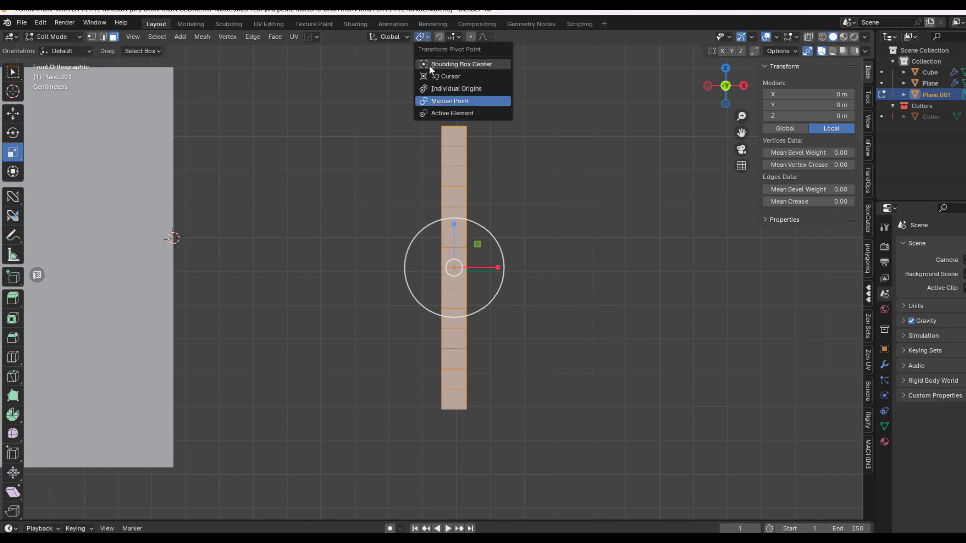
left_click(481, 88)
scroll(528, 250, "up", 3)
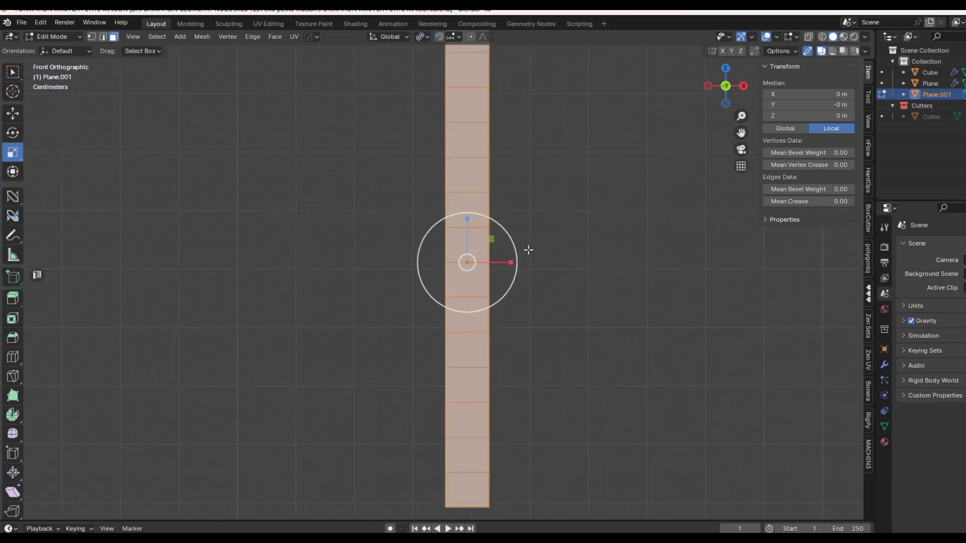
scroll(528, 250, "down", 2)
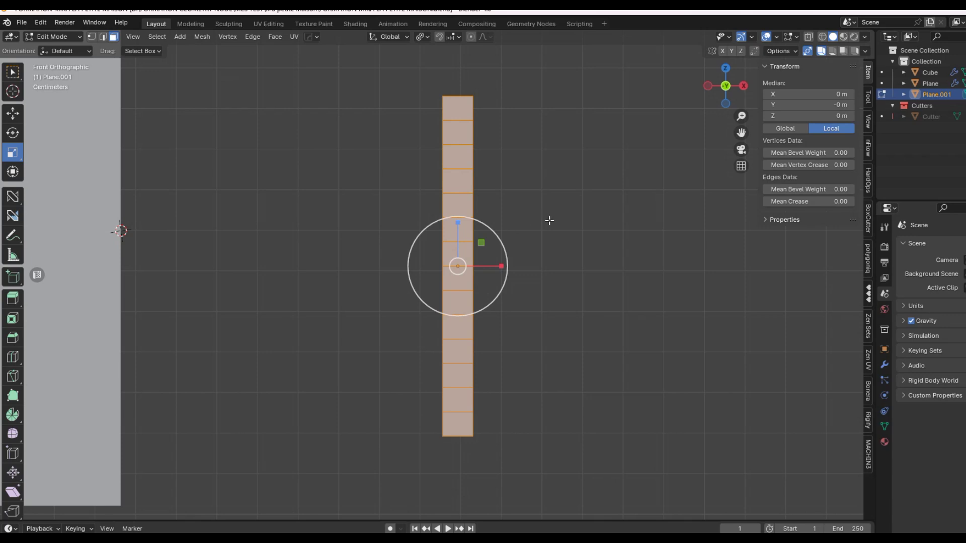
key("i")
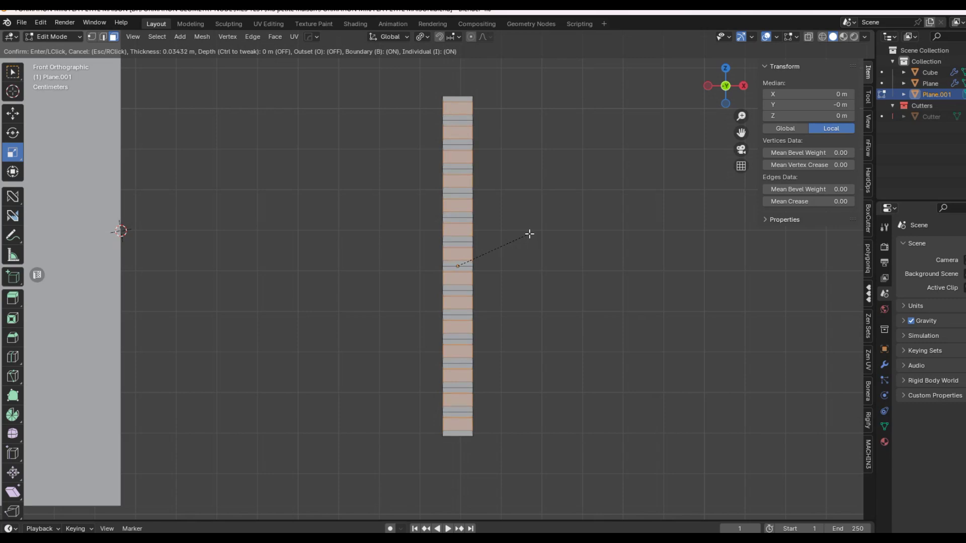
left_click(530, 234)
Step: Scale the inset faces about their individual origins to about 0.335 along X and 1.52 along Z
scroll(558, 261, "up", 4)
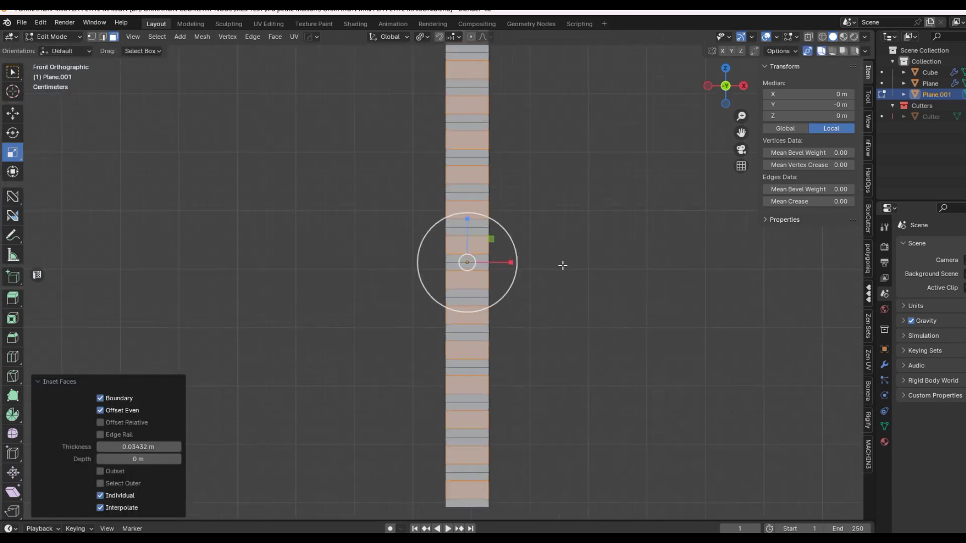
left_click_drag(484, 212, 486, 198)
right_click(485, 198)
left_click_drag(522, 257, 494, 257)
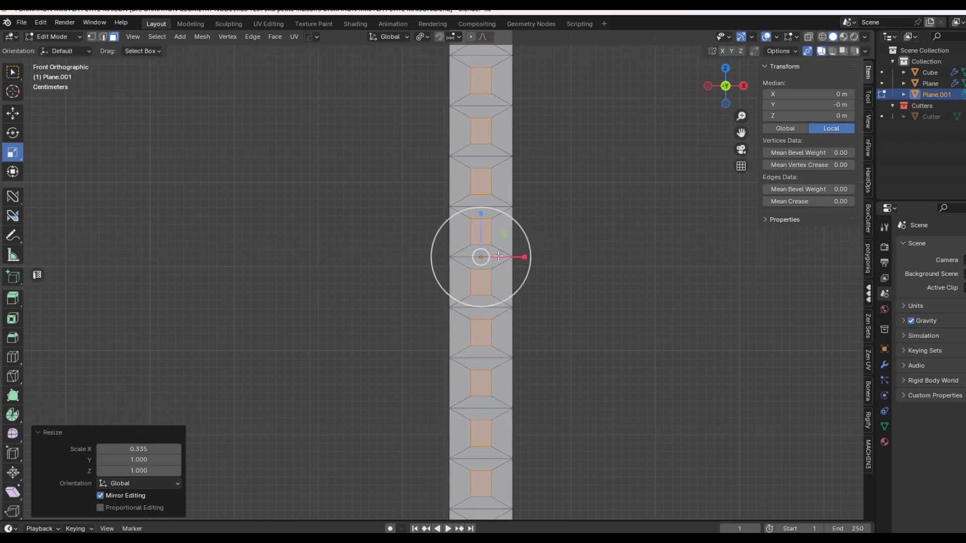
left_click(424, 36)
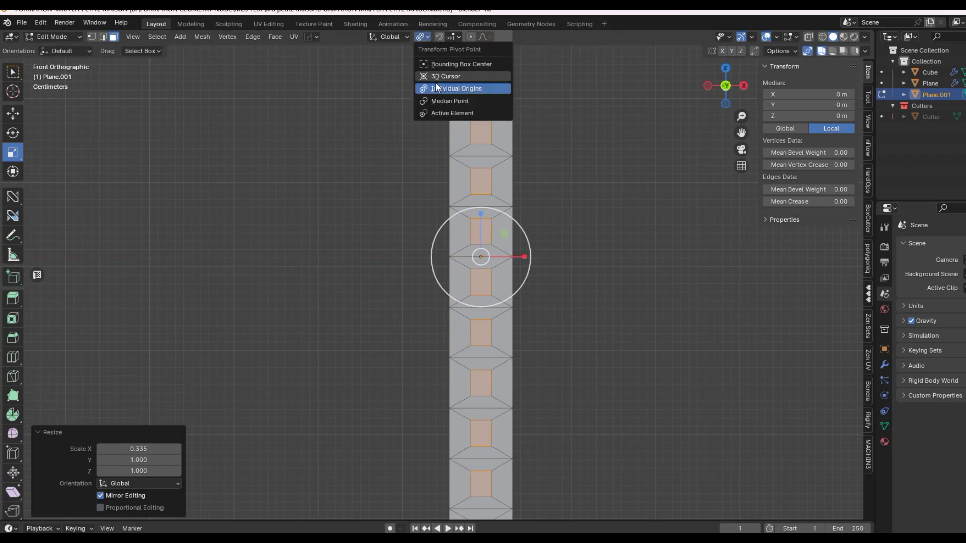
left_click(468, 100)
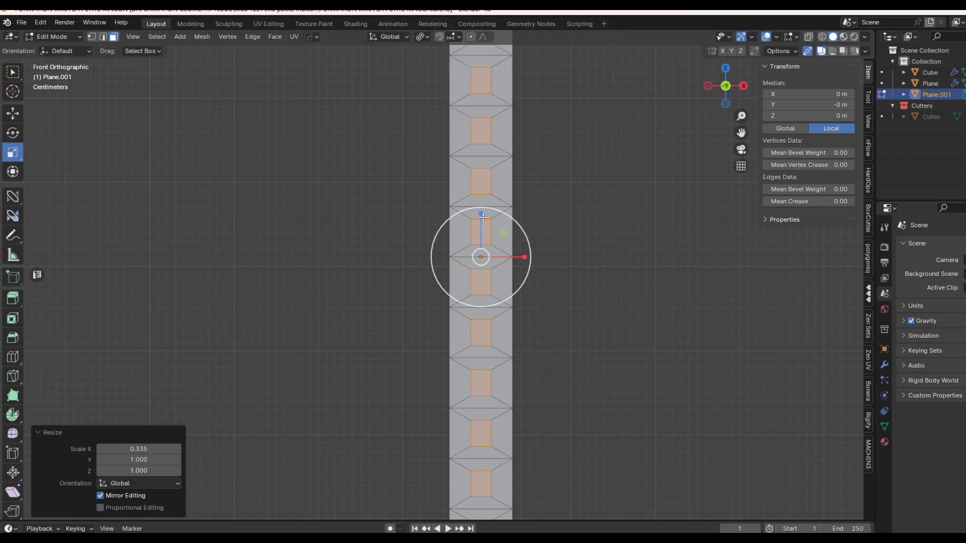
left_click_drag(480, 213, 485, 193)
mouse_move(520, 261)
middle_mouse_down()
mouse_move(552, 271)
mouse_move(520, 268)
middle_mouse_up()
key("KP_1")
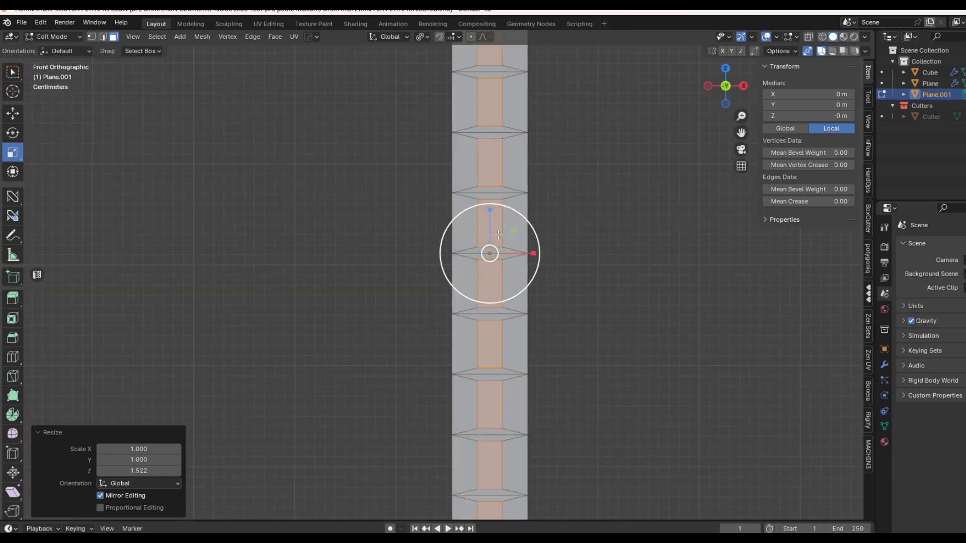
Step: Rotate each inset face about 65° around the Y axis and extrude the faces about 0.58 m into slats
left_click(17, 176)
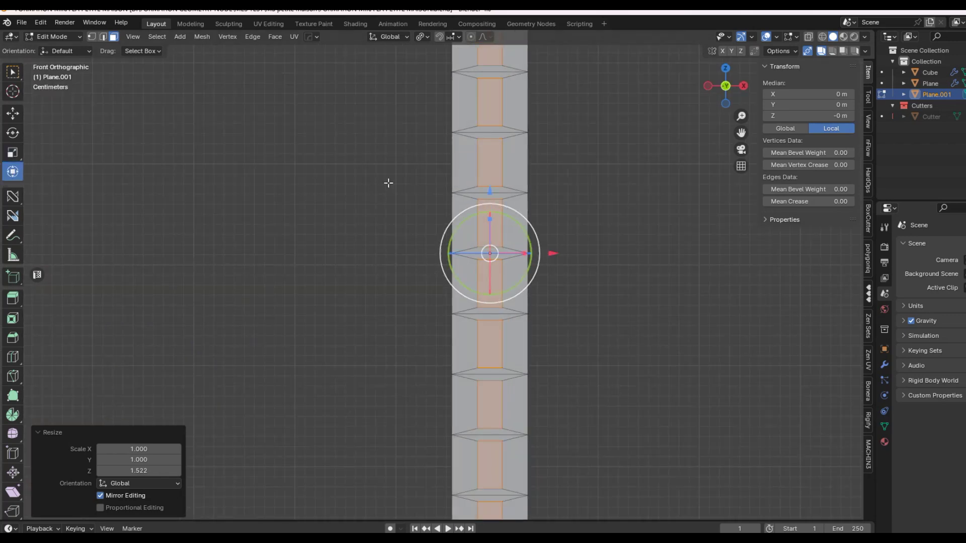
left_click_drag(518, 224, 547, 271)
scroll(603, 287, "down", 4)
middle_click_drag(604, 287, 519, 291)
scroll(520, 295, "up", 2)
scroll(518, 303, "down", 1)
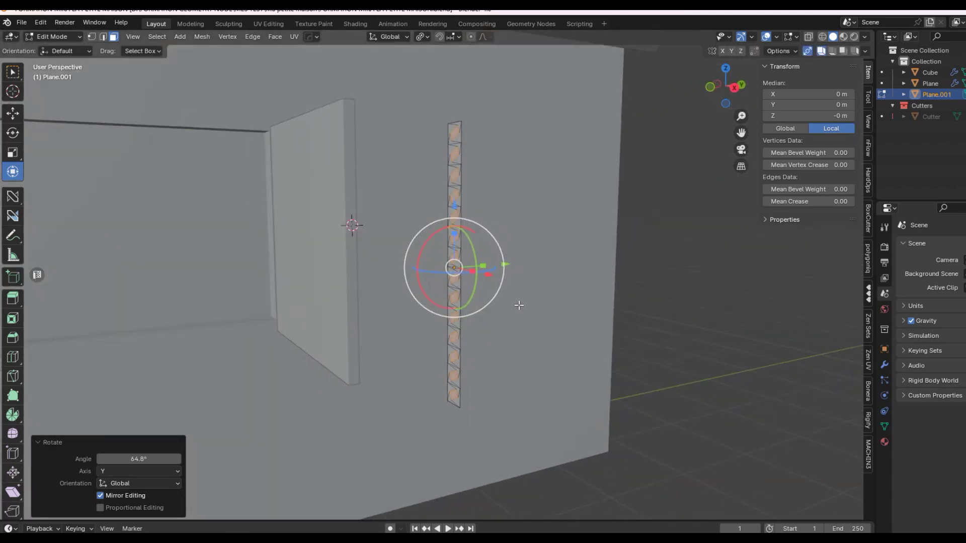
key("e")
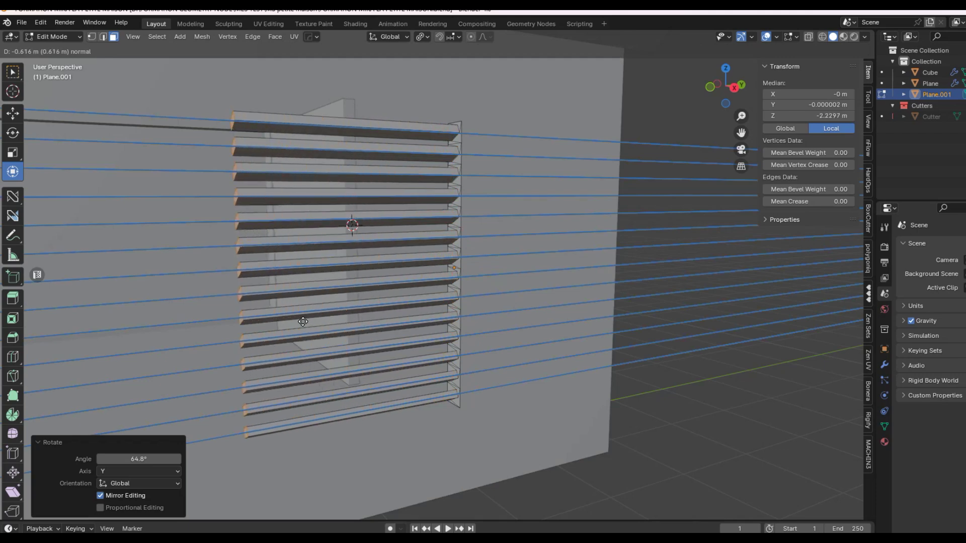
left_click(303, 322)
Step: Select all of the strip's faces surrounding the slat openings along its full height
middle_click_drag(482, 350, 464, 390)
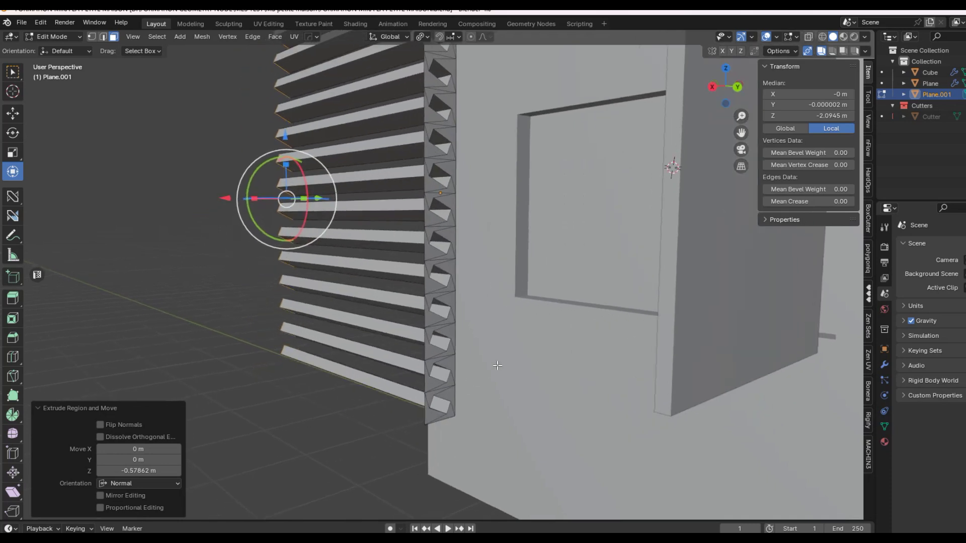
left_click(451, 396)
middle_click_drag(426, 392, 428, 385)
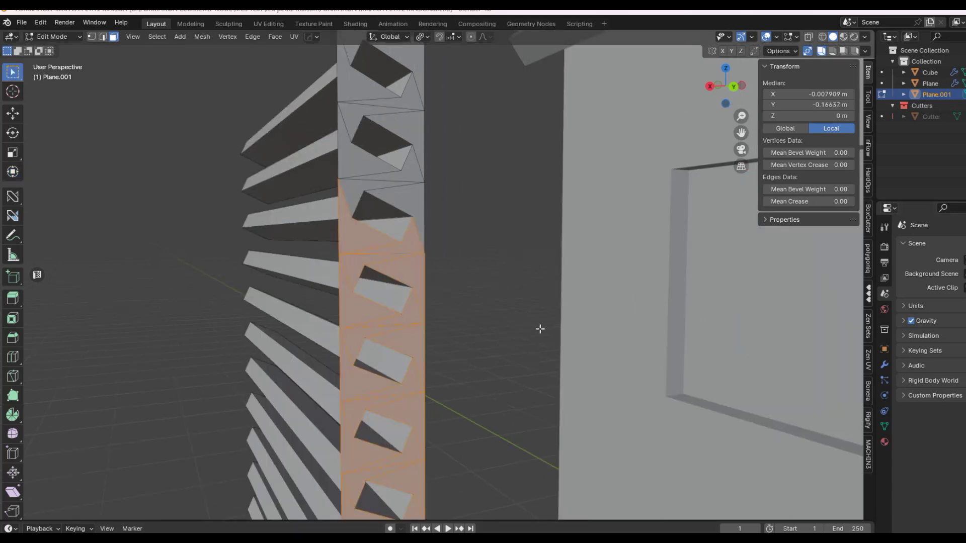
mouse_move(539, 327)
middle_mouse_down()
mouse_move(528, 377)
mouse_move(530, 341)
middle_mouse_up()
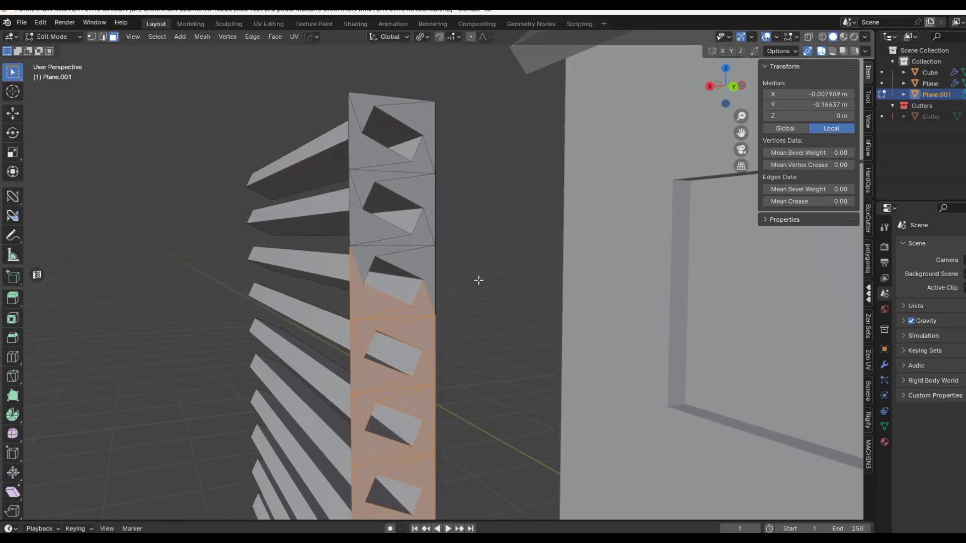
left_click(415, 252, "shift")
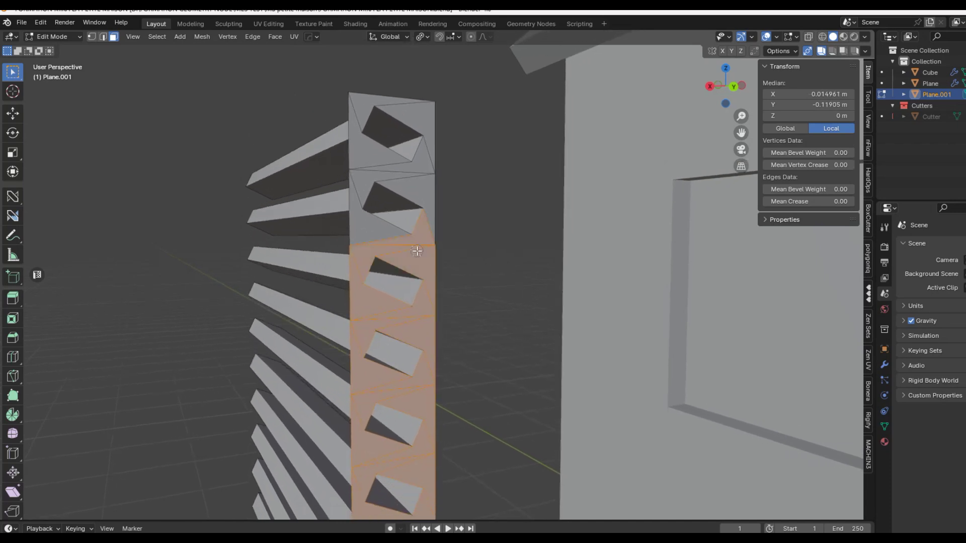
left_click(365, 237, "shift")
left_click(361, 170, "shift")
left_click(421, 191, "shift")
left_click(428, 145, "shift")
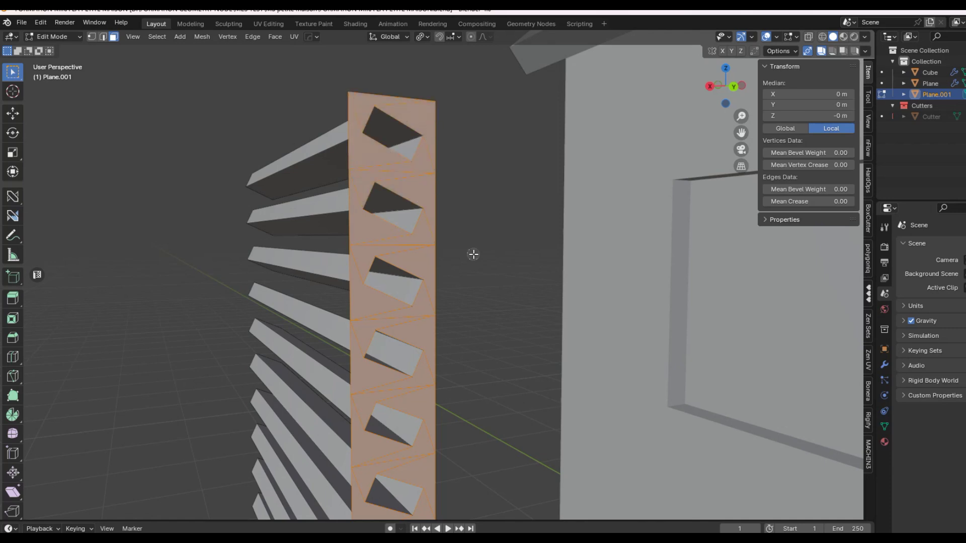
Step: Extract the selected strip faces as a separate plate with HardOps Curve/Extract, using a Solidify thickness of 0.010
scroll(498, 302, "down", 5)
middle_click_drag(505, 331, 500, 243, "shift")
mouse_move(503, 334)
middle_mouse_down("shift")
mouse_move(500, 269)
mouse_move(518, 346)
mouse_move(521, 337)
mouse_move(512, 340)
middle_mouse_up("shift")
scroll(11, 391, "down", 4)
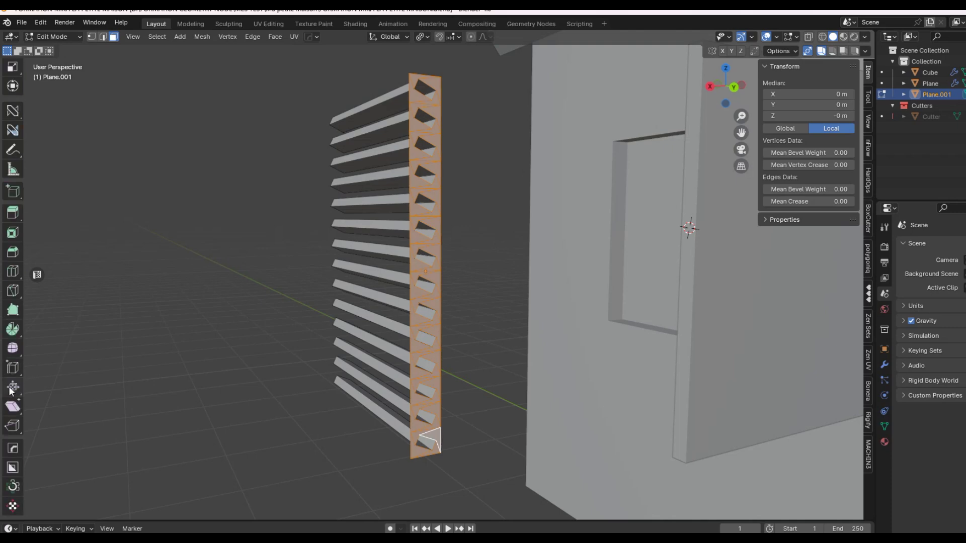
left_click(13, 468)
middle_click_drag(460, 430, 456, 411, "shift")
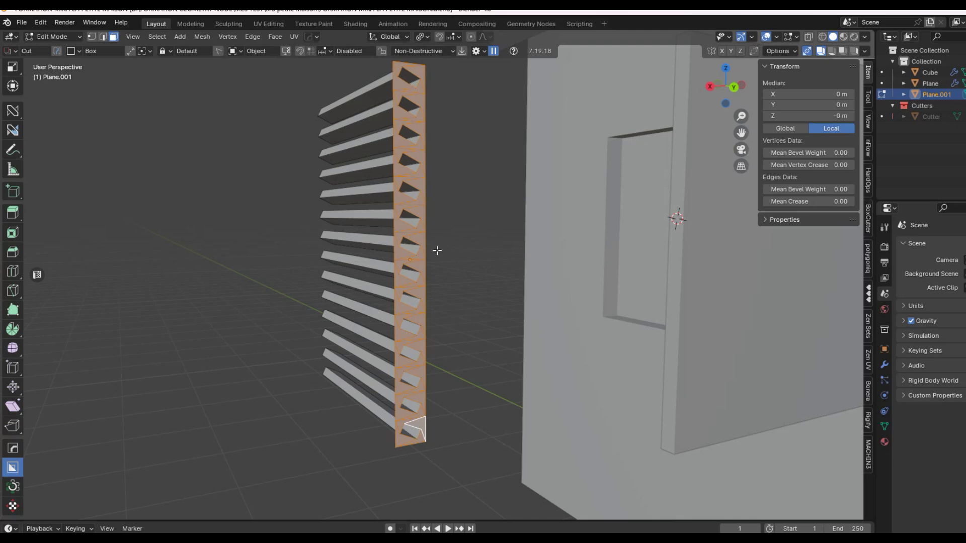
middle_click_drag(440, 400, 422, 221)
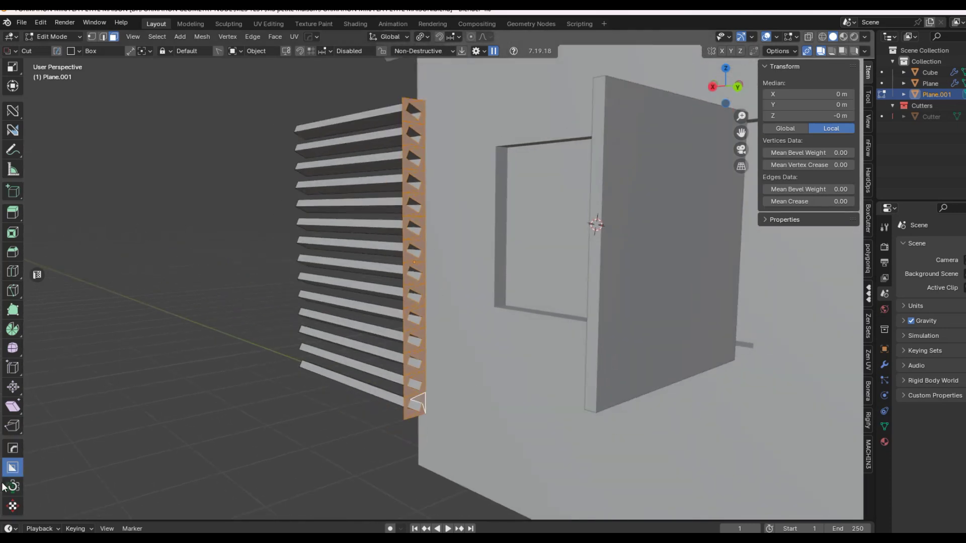
scroll(486, 375, "up", 2)
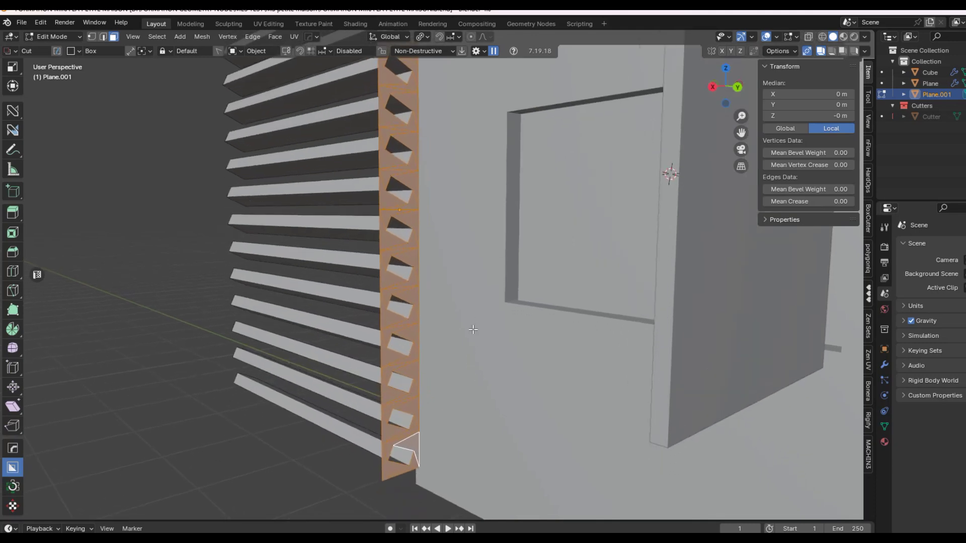
scroll(478, 375, "up", 2)
key("q")
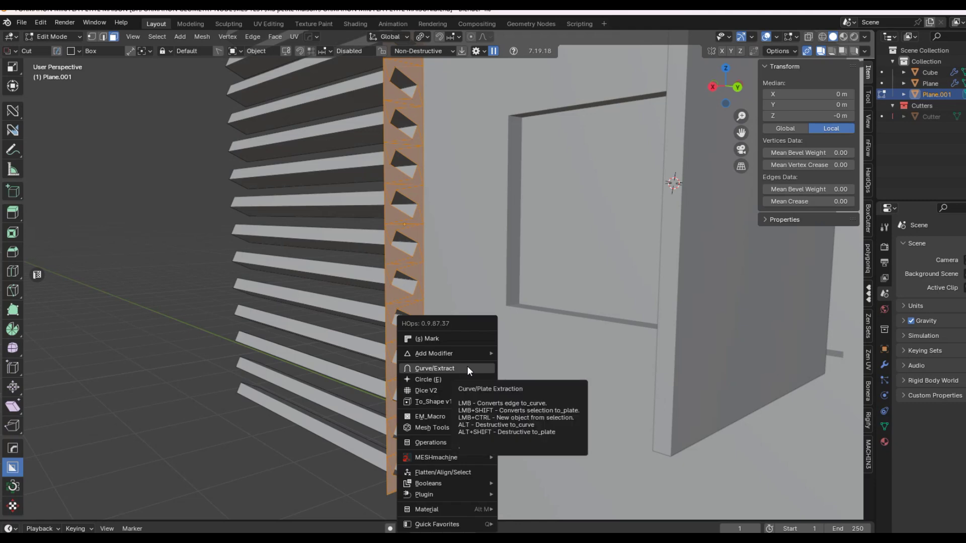
left_click(468, 368)
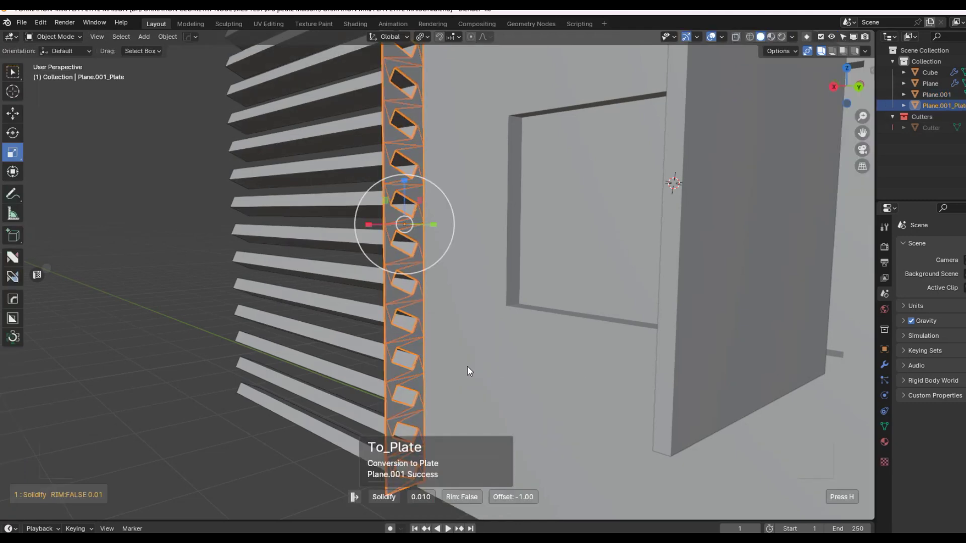
left_click(475, 366)
Step: Duplicate the side plate and move the copy about -0.586 m along Y to the slats' opposite ends
key("n")
middle_click_drag(475, 366, 572, 331)
scroll(534, 320, "down", 3)
middle_click_drag(523, 297, 592, 302, "shift")
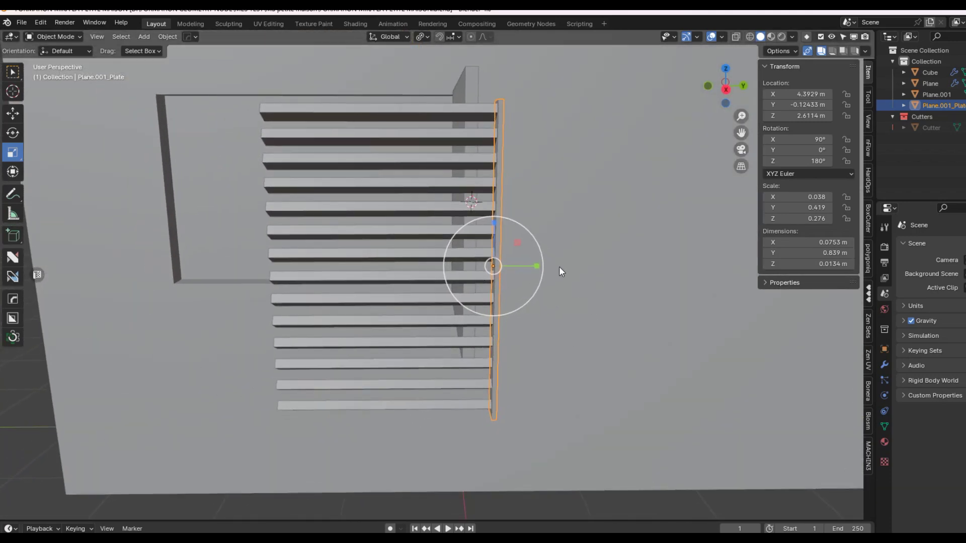
key("shift+d")
key("y")
key("x")
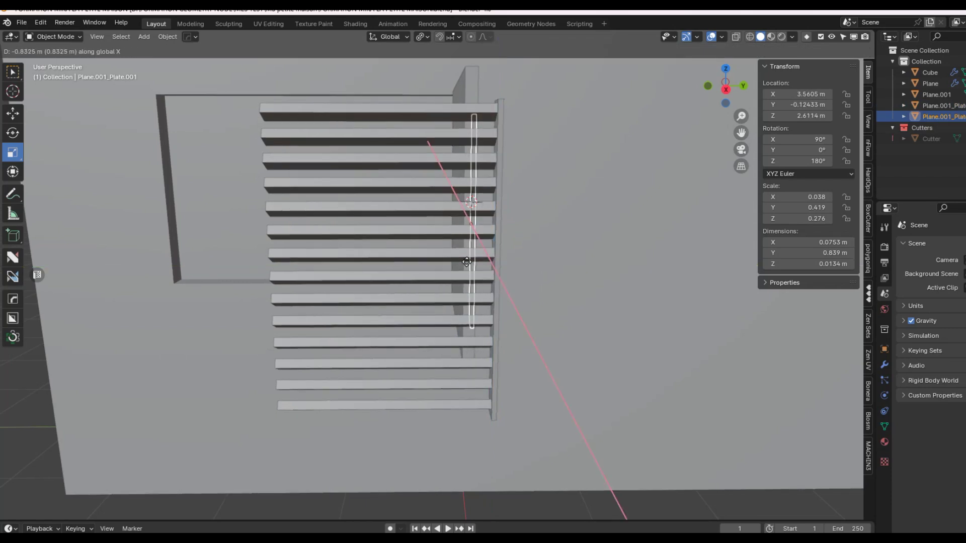
key("y")
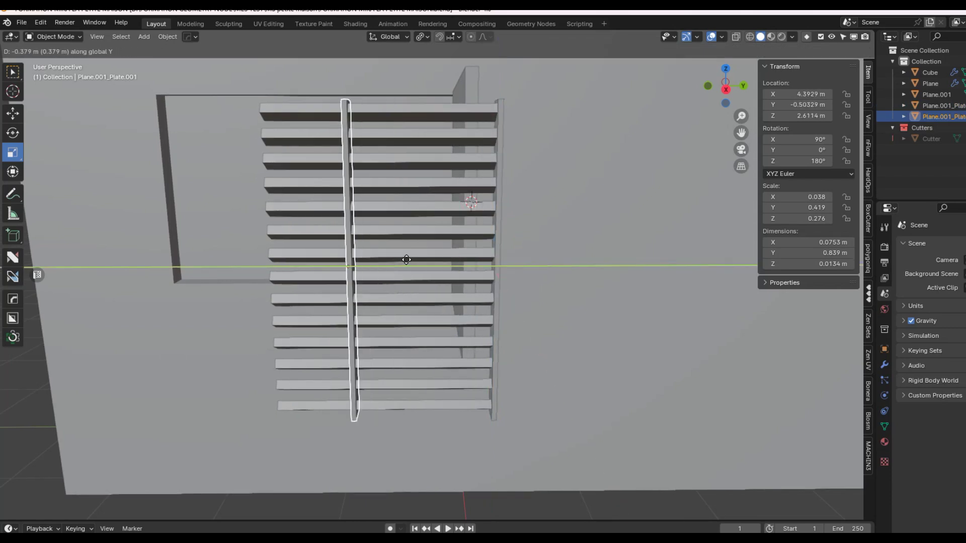
left_click(335, 256)
Step: Try to join the two side plates with the slats into one object, and undo the join
middle_click_drag(542, 287, 440, 309)
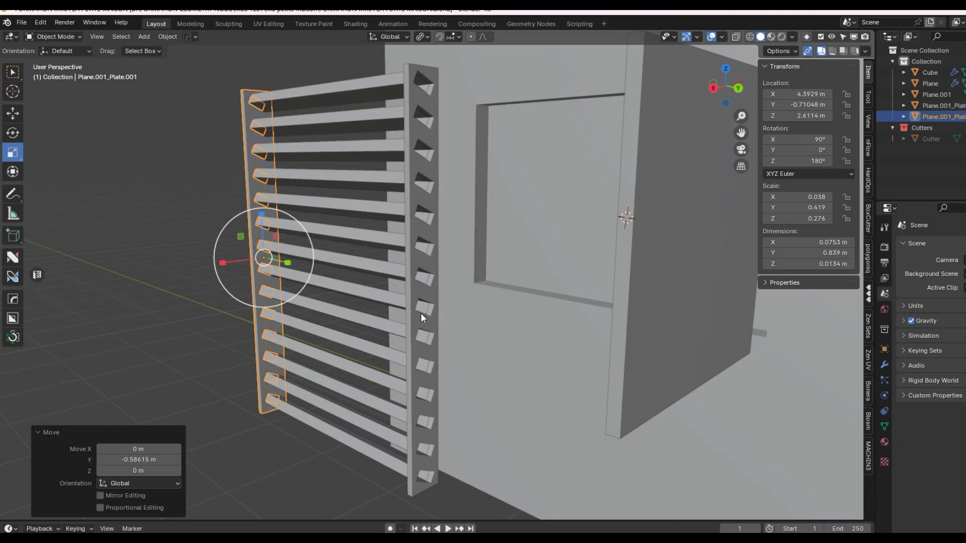
left_click(421, 313)
left_click(345, 289, "shift")
key("ctrl+j")
middle_click_drag(282, 256, 416, 393)
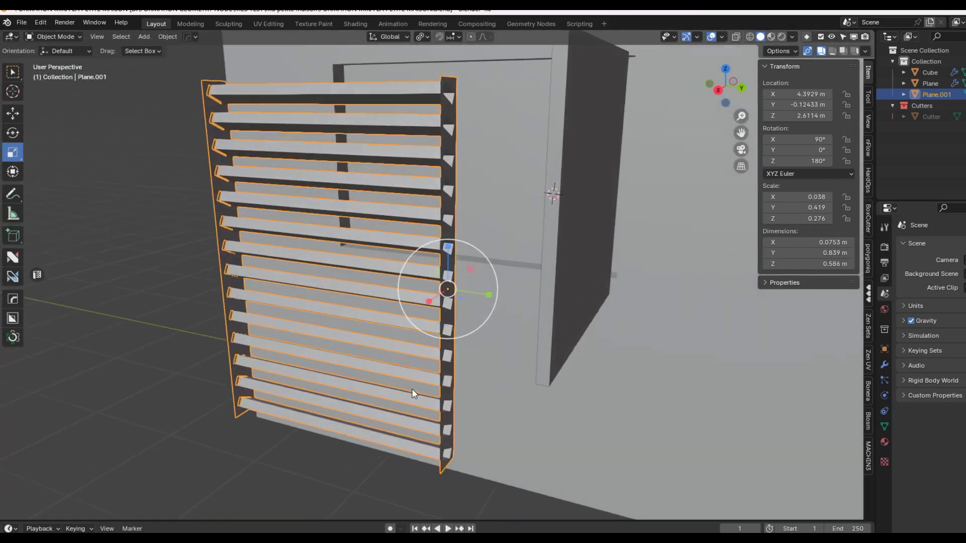
middle_click_drag(481, 391, 515, 375)
key("ctrl+z")
Step: Apply the Solidify modifier on both side plates
left_click(464, 328)
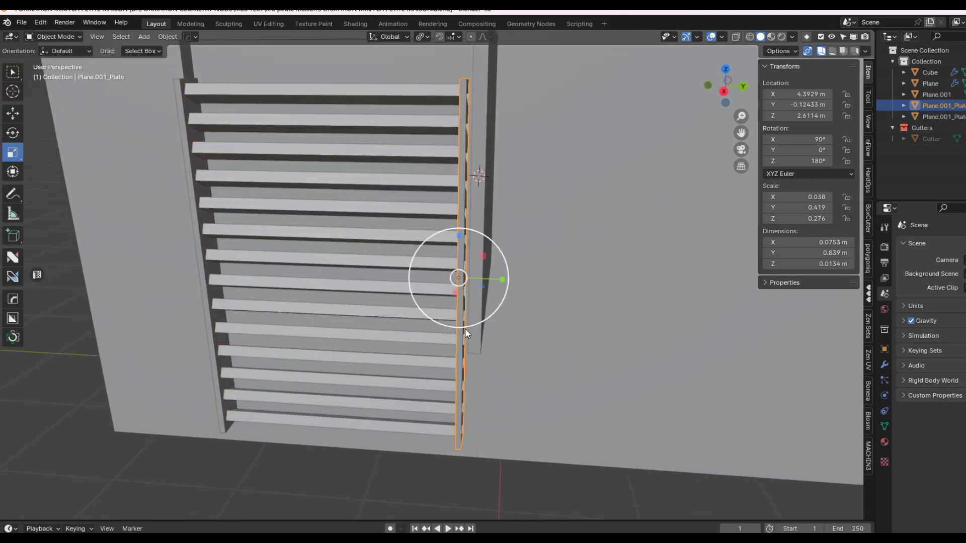
left_click(885, 365)
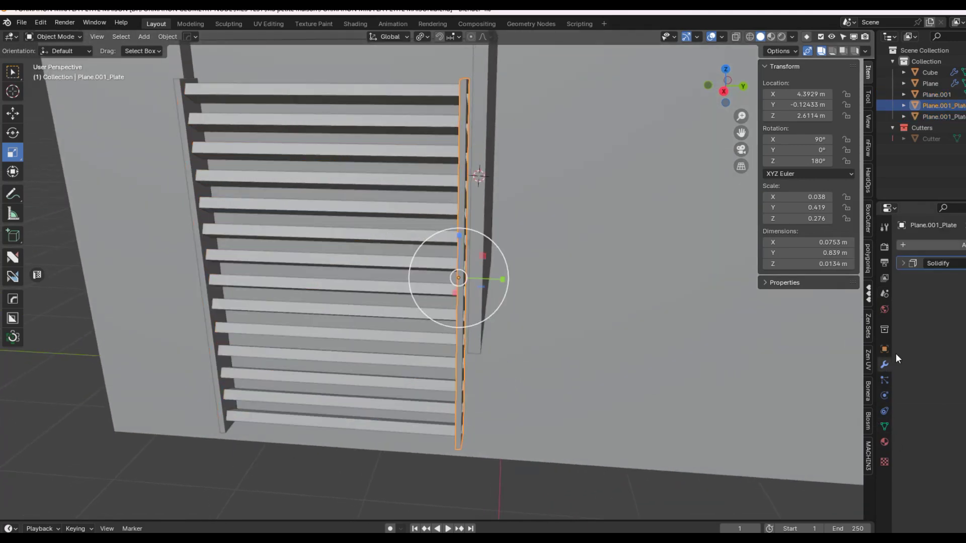
key("ctrl+a")
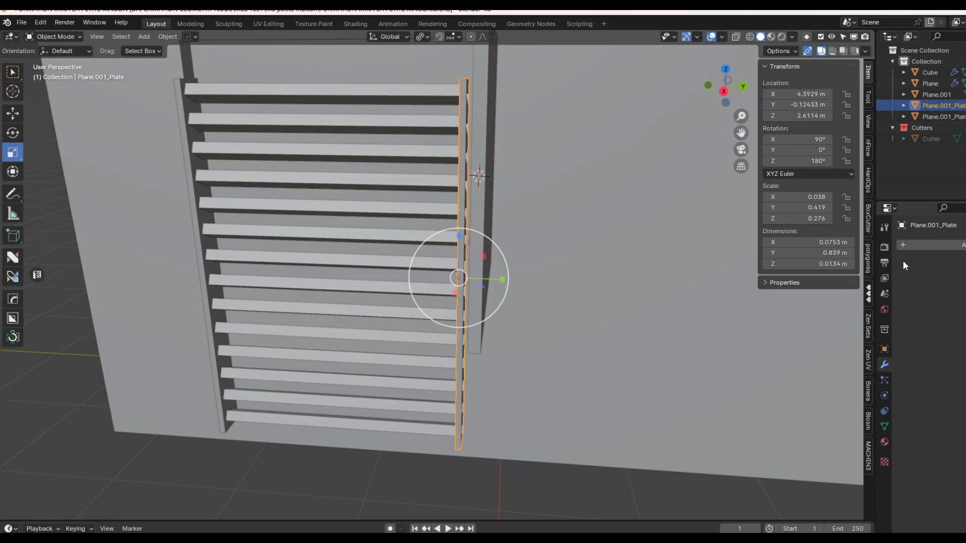
left_click(204, 303)
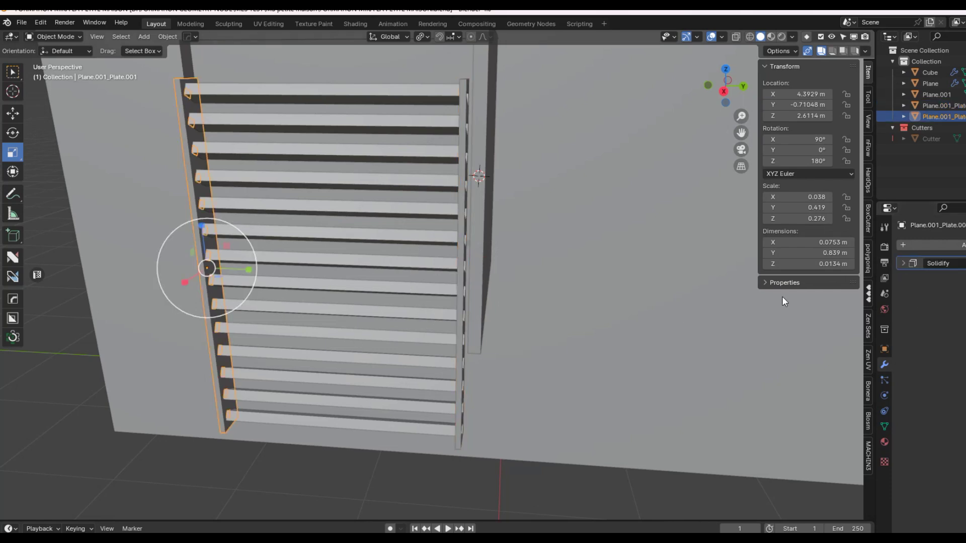
key("ctrl+a")
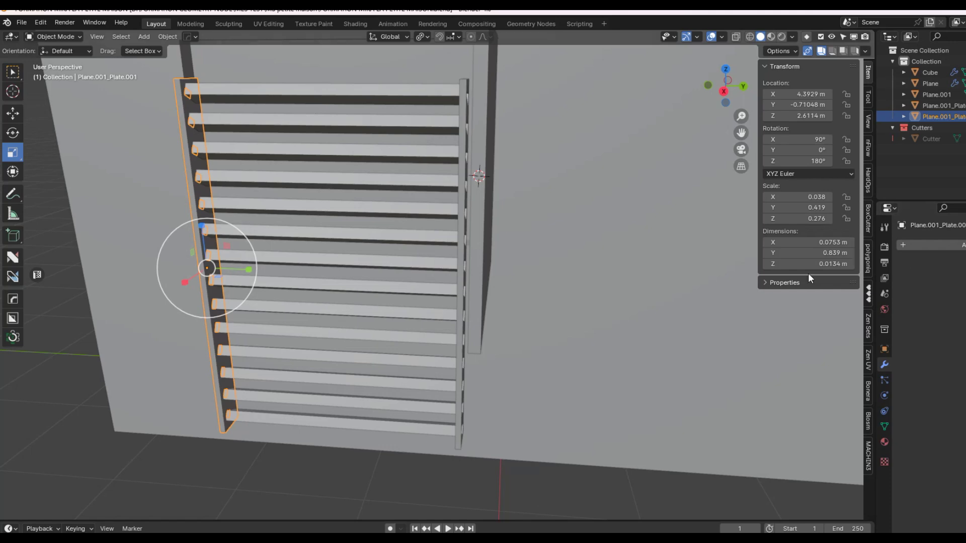
Step: Join both side plates and the slats into one object, with the slats as the active object
left_click(462, 291)
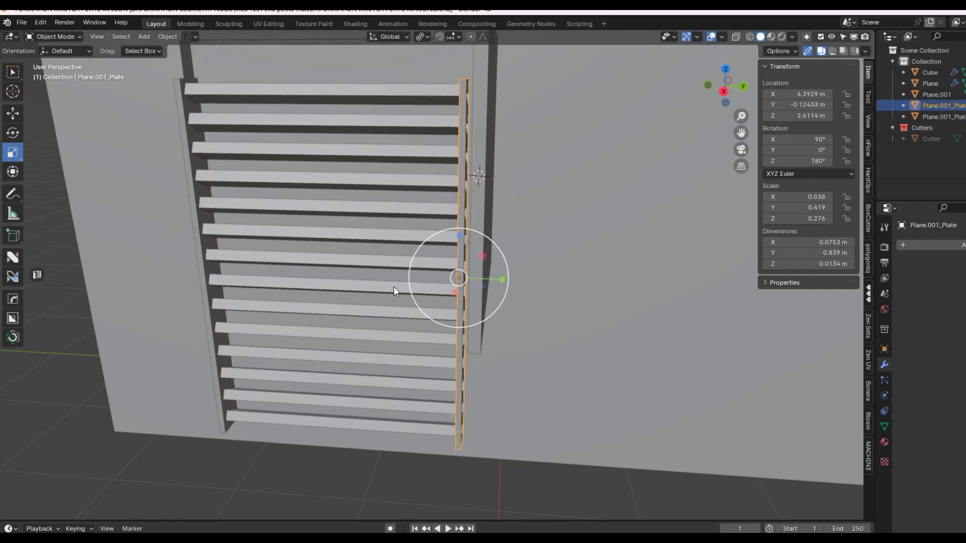
left_click(352, 284, "shift")
left_click(201, 270, "shift")
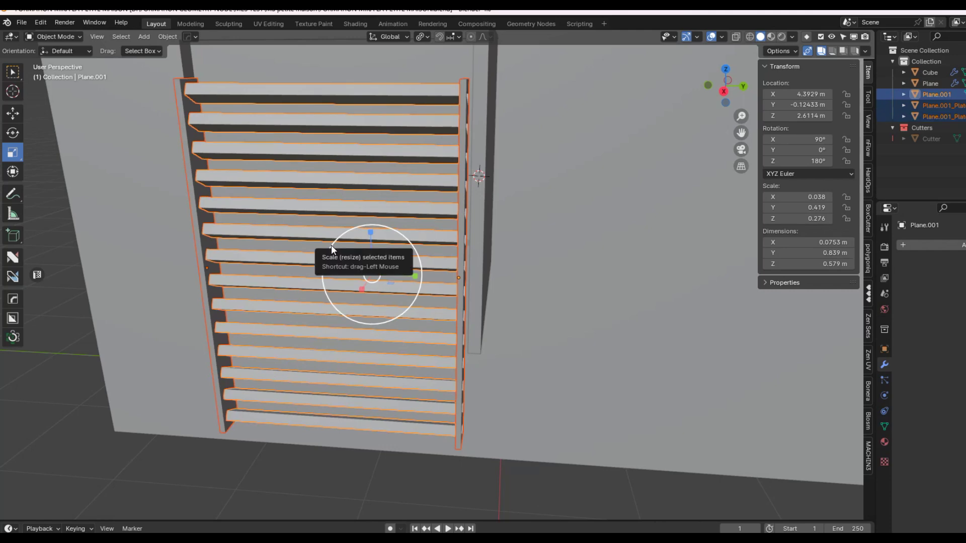
key("ctrl+j")
Step: Apply Limited Dissolve to the selected side plate faces of the joined shutter in face editing mode
scroll(436, 255, "up", 4)
mouse_move(422, 255)
middle_mouse_down()
mouse_move(435, 255)
mouse_move(412, 268)
middle_mouse_up()
key("Tab")
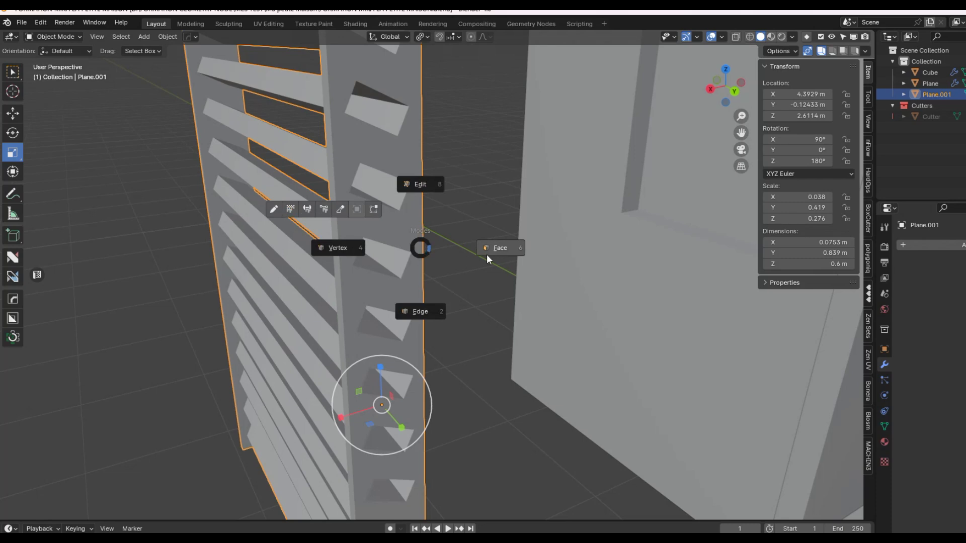
left_click(503, 246)
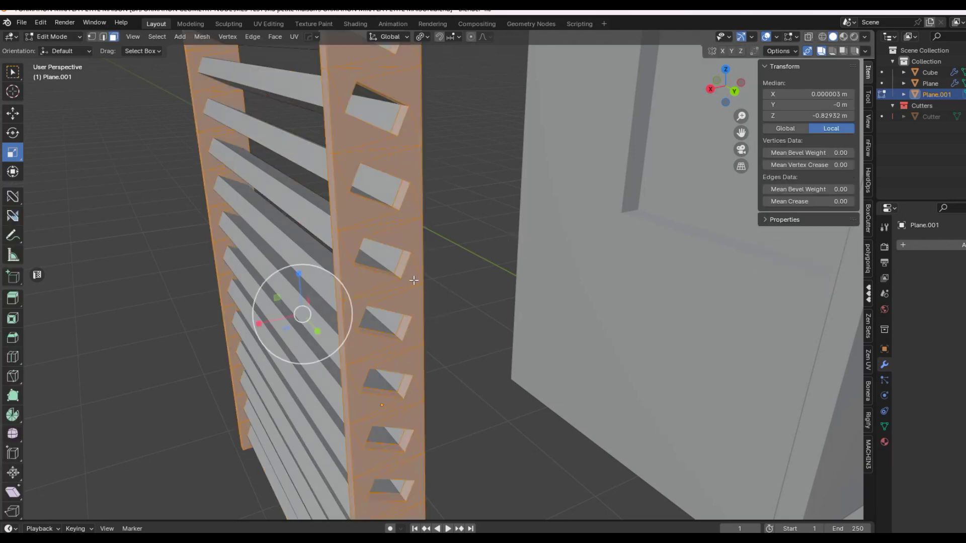
scroll(384, 220, "down", 5)
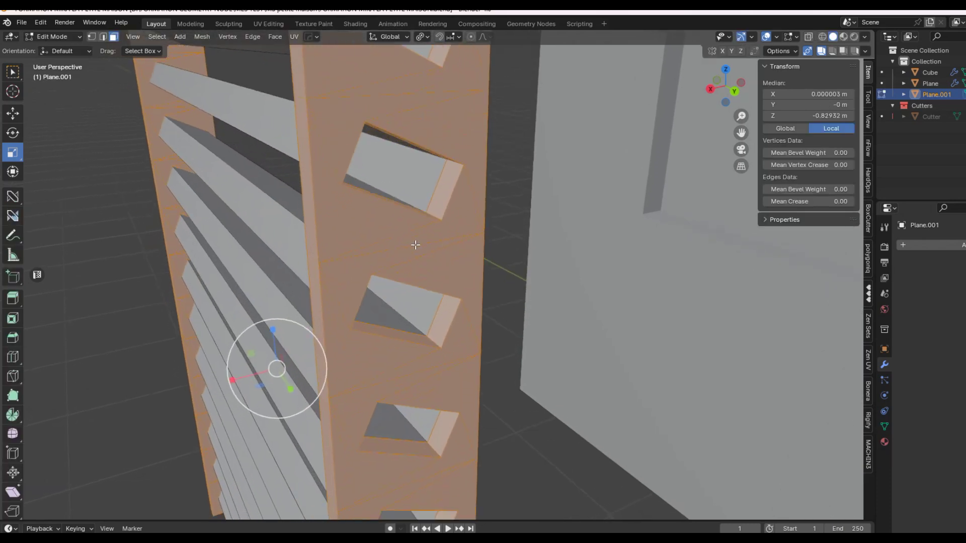
scroll(433, 249, "up", 4)
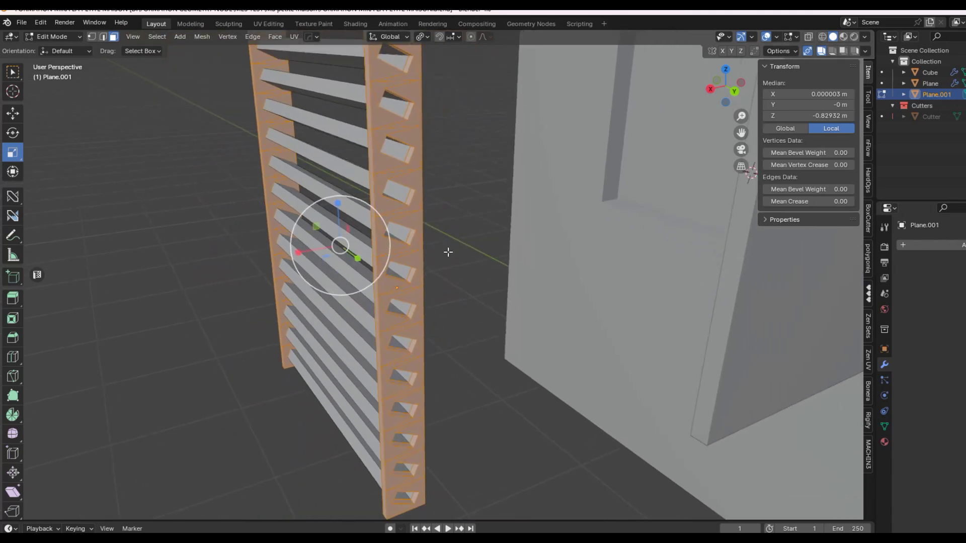
scroll(437, 249, "up", 3)
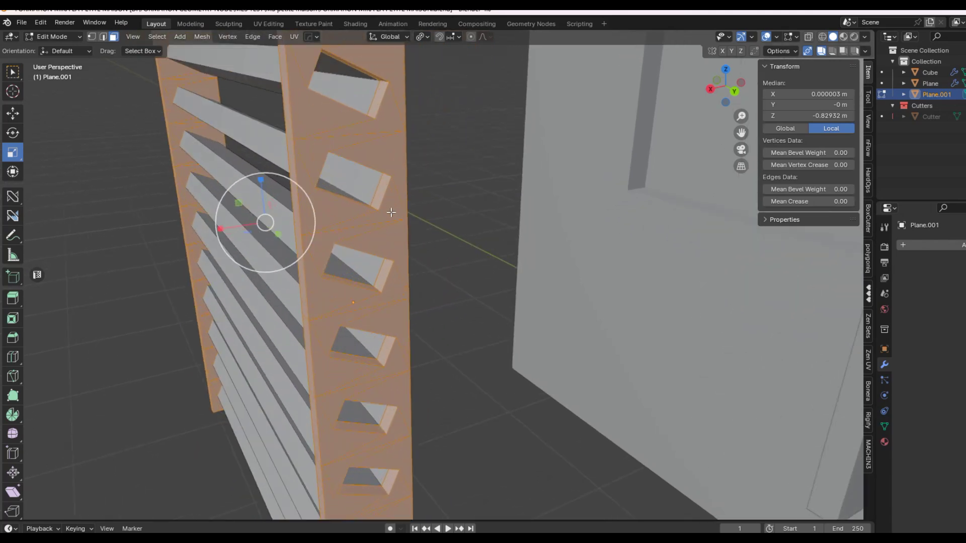
key("x")
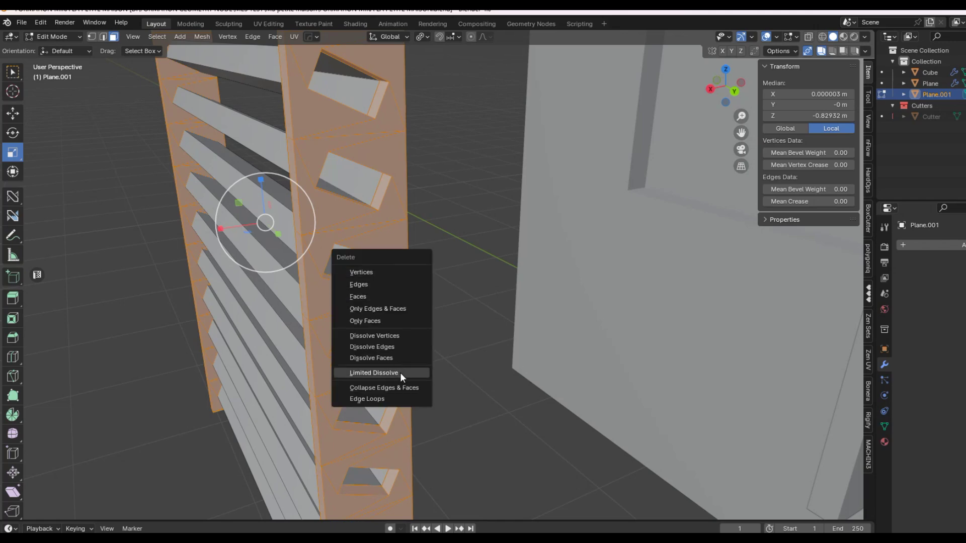
left_click(400, 372)
Step: Examine the joined shutter's side plates and slats from several angles to check the remaining edges
middle_click_drag(496, 276, 496, 331, "shift")
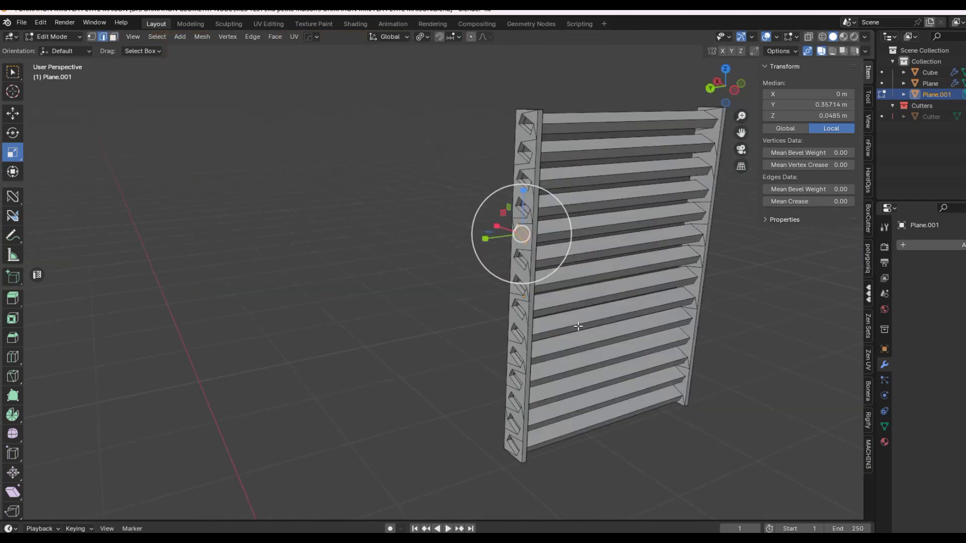
middle_click_drag(579, 327, 493, 327)
middle_click_drag(652, 344, 622, 303, "shift")
scroll(558, 316, "up", 3)
middle_click_drag(576, 331, 557, 287)
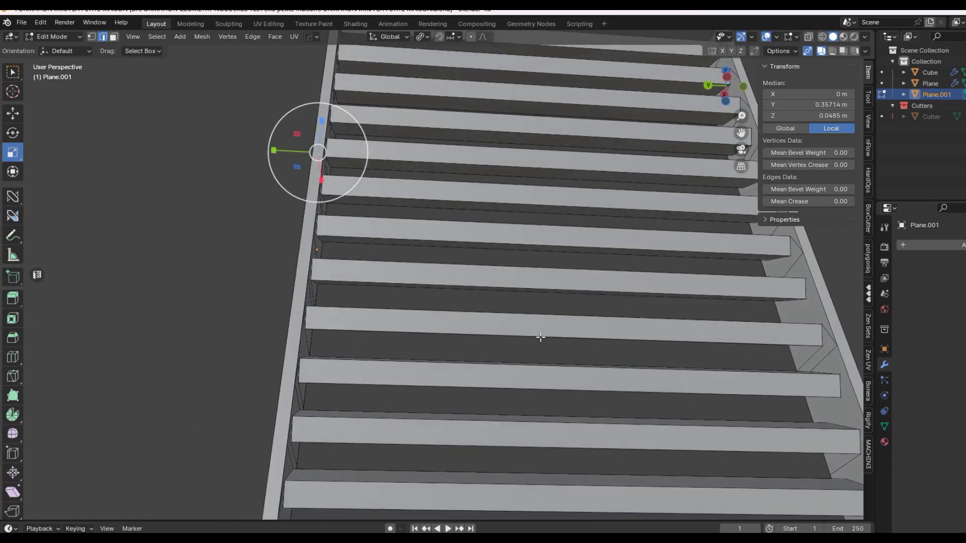
middle_click_drag(566, 344, 606, 399)
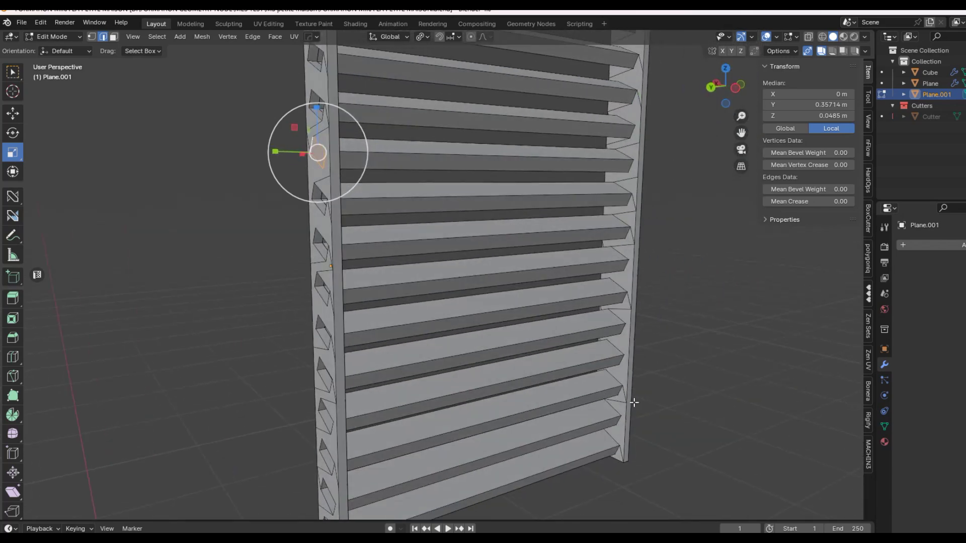
scroll(618, 398, "down", 1)
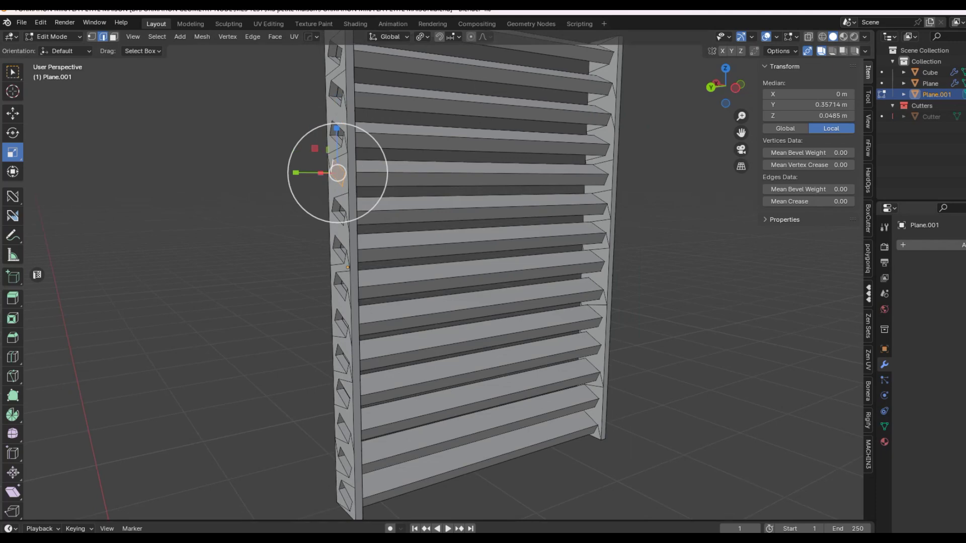
scroll(675, 416, "up", 2)
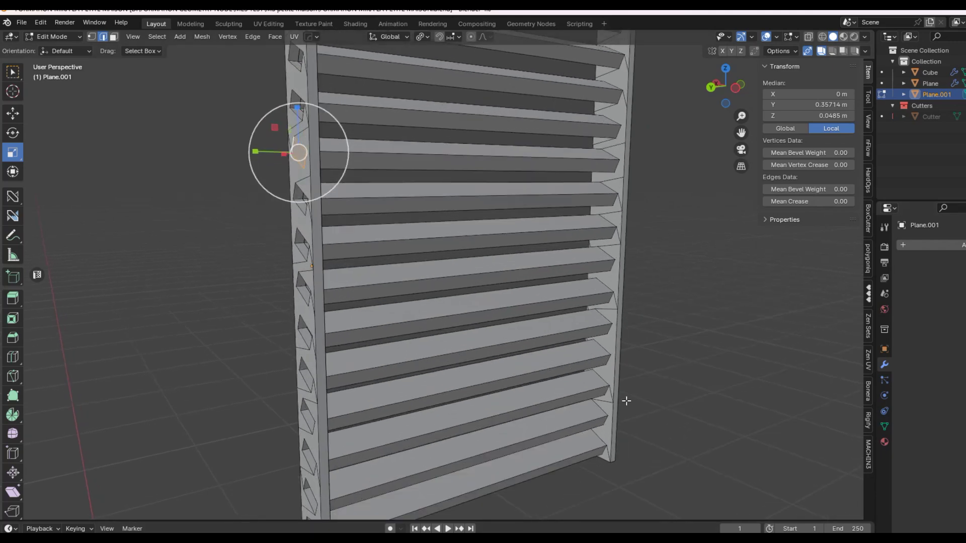